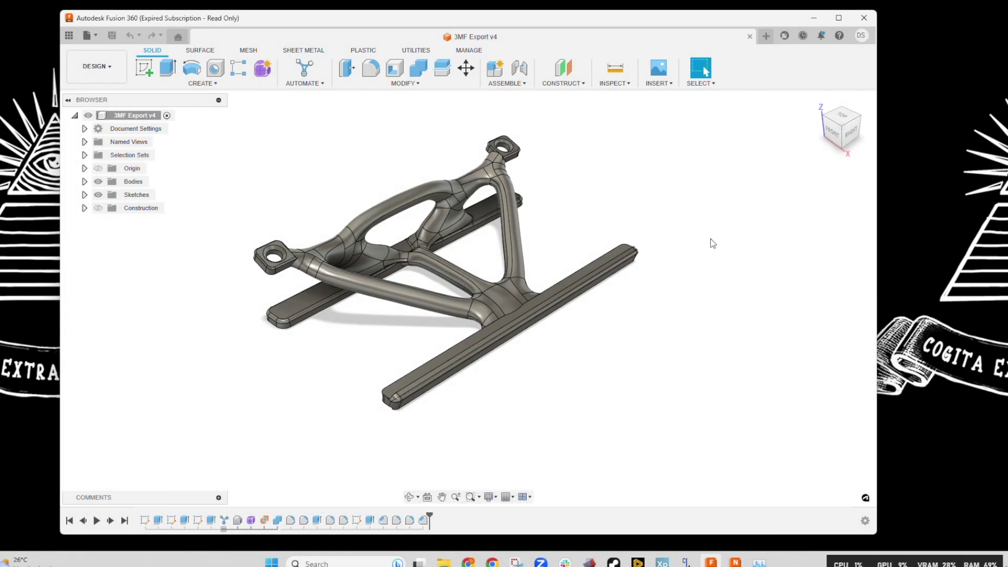
# Switch to the Manufacture workspace and zoom in on the bracket on the additive build plate
pyautogui.moveTo(351, 249)
pyautogui.mouseDown(button='middle')
pyautogui.moveTo(385, 254)
pyautogui.moveTo(354, 266)
pyautogui.mouseUp(button='middle')
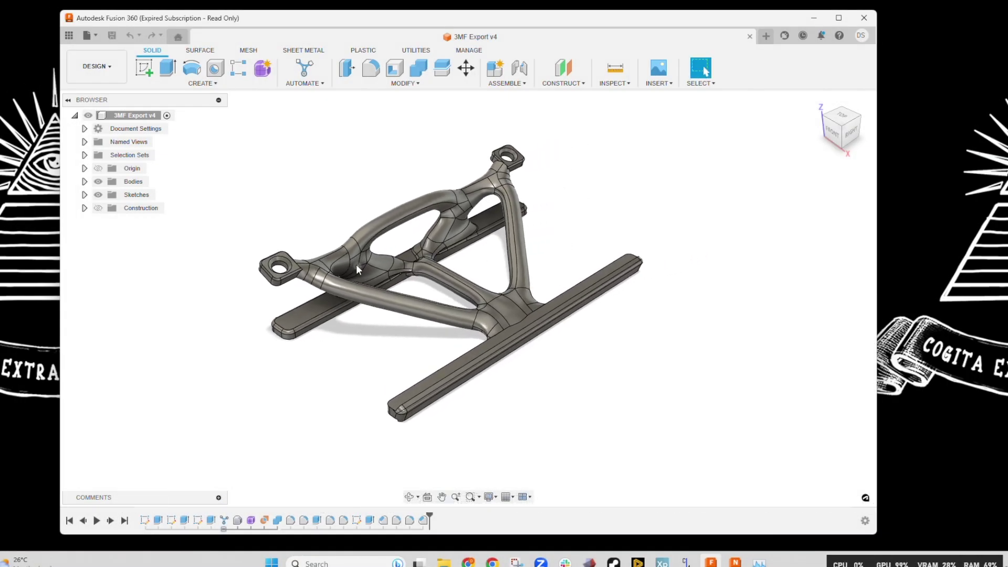
pyautogui.click(322, 83)
pyautogui.click(107, 68)
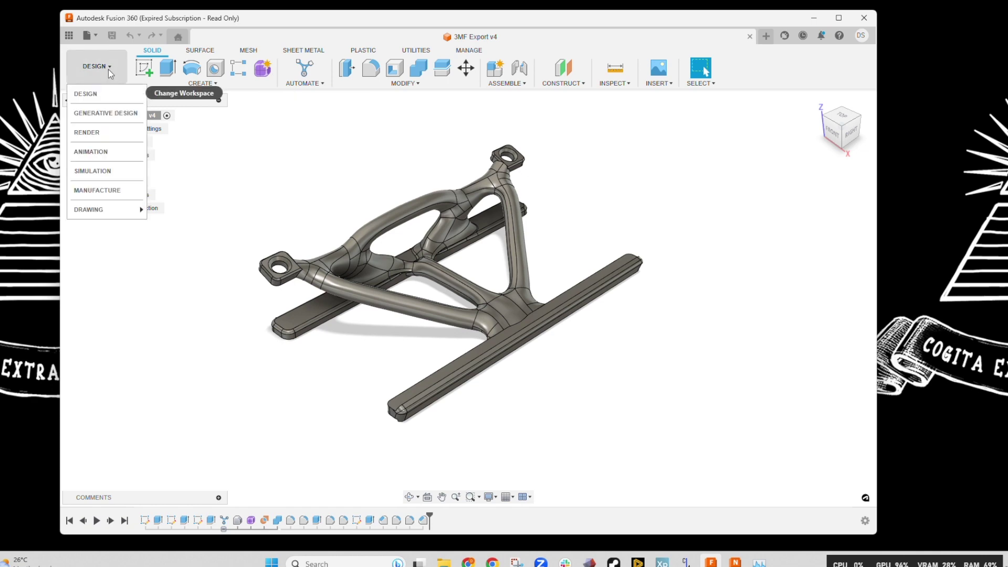
pyautogui.click(105, 195)
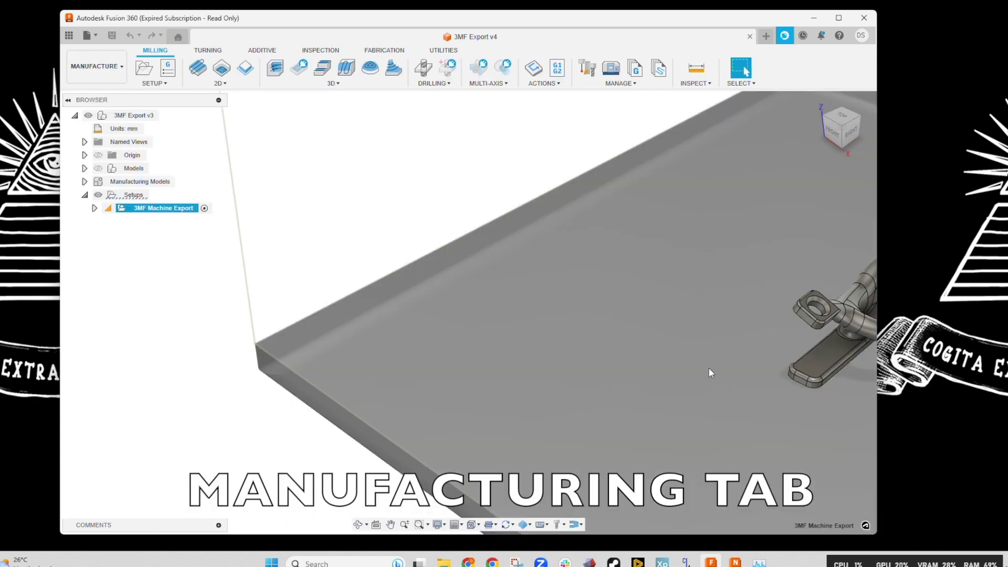
pyautogui.scroll(3, 417, 297)
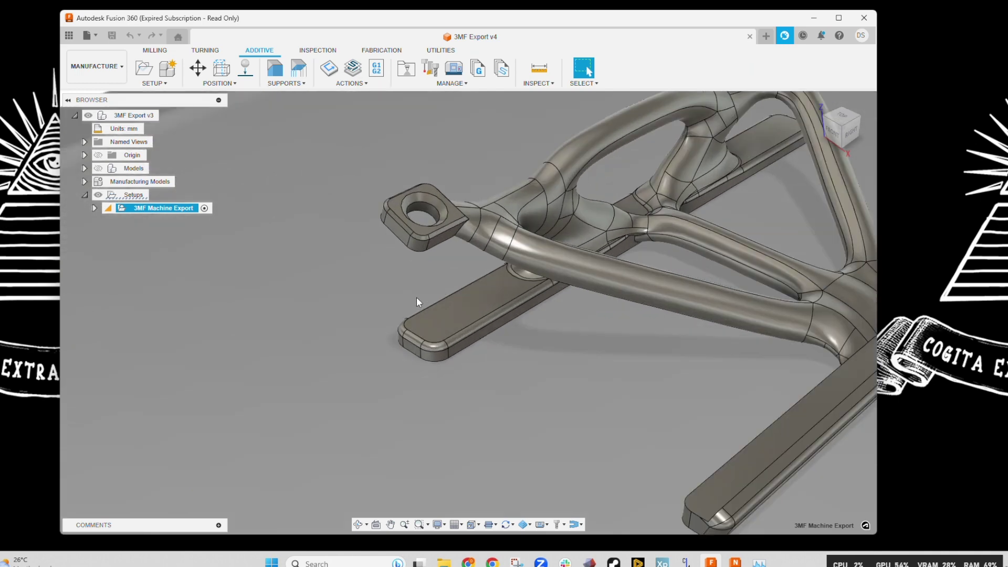
pyautogui.scroll(-8, 417, 297)
pyautogui.scroll(3, 418, 288)
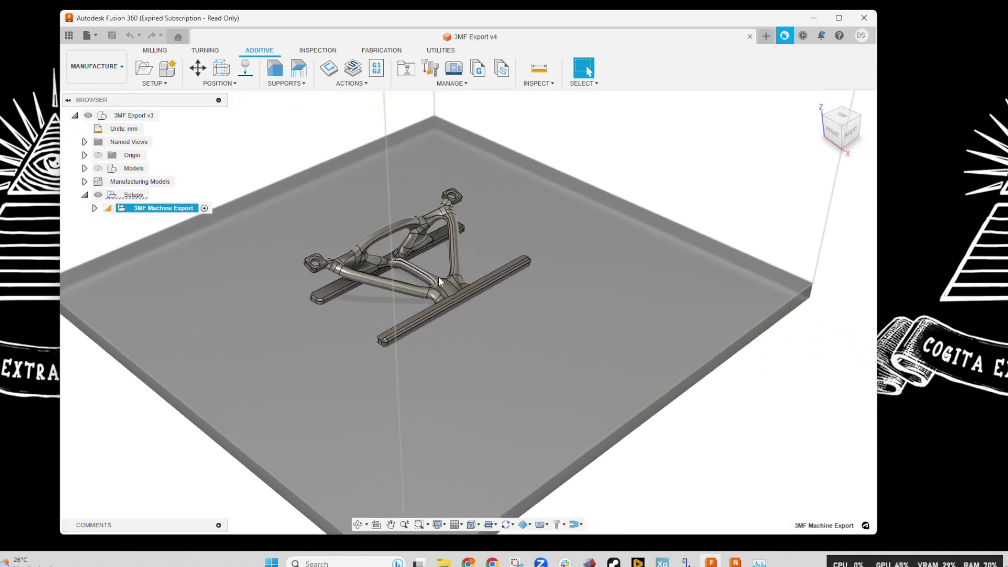
pyautogui.press('Escape')
pyautogui.scroll(2, 441, 277)
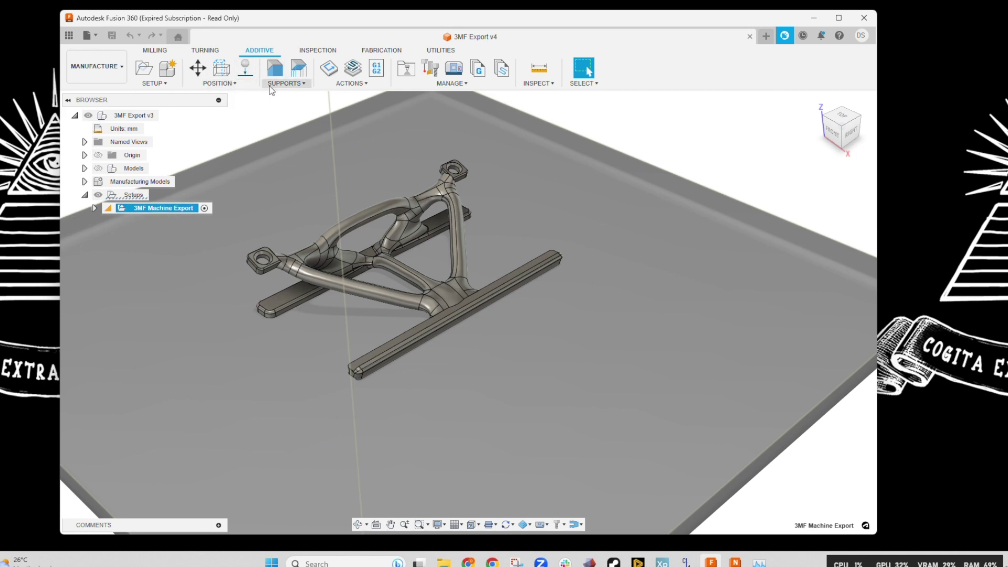
# Start a 3MF Scene Export with support structures and machine data excluded
pyautogui.click(350, 82)
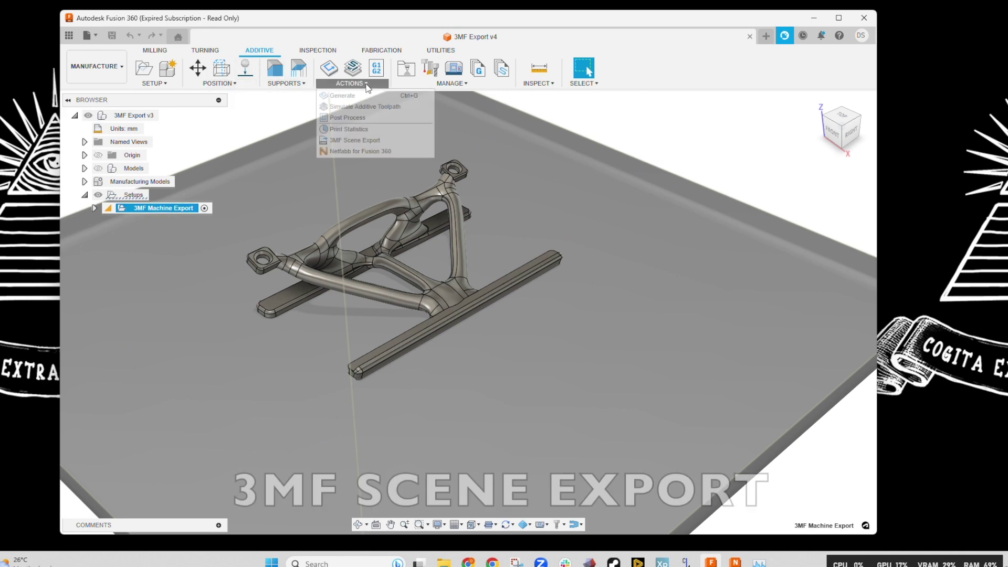
pyautogui.click(352, 141)
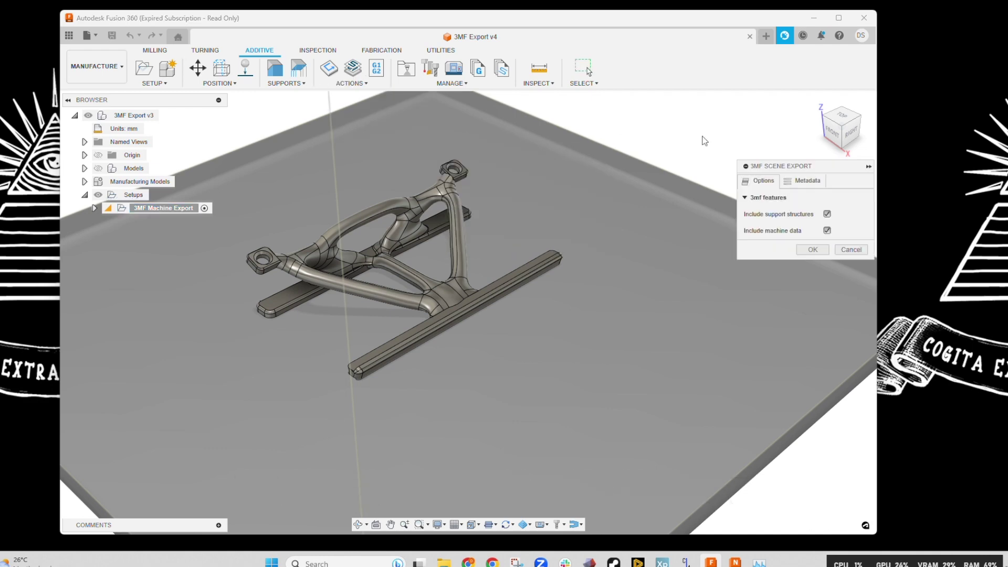
pyautogui.moveTo(813, 175); pyautogui.dragTo(459, 147)
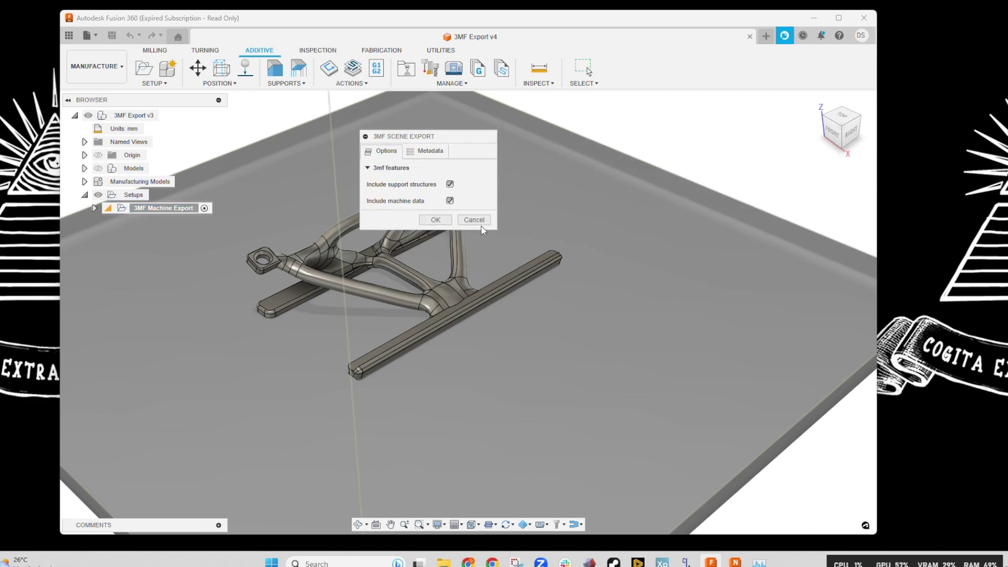
pyautogui.click(450, 184)
pyautogui.click(450, 201)
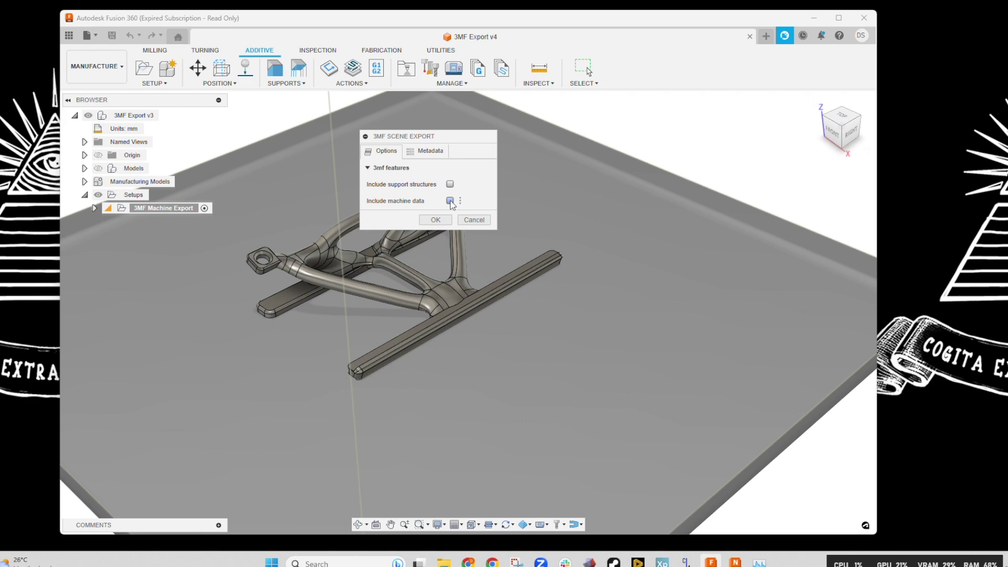
# Add the 'Exporting from Fusion with Metadata' description and confidential licence terms, then save the export
pyautogui.click(422, 153)
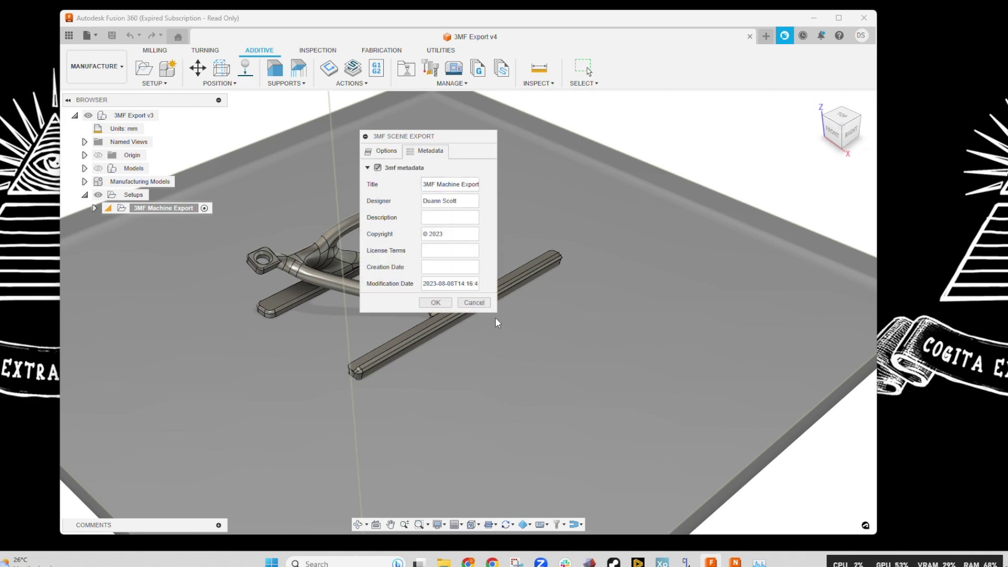
pyautogui.moveTo(497, 313); pyautogui.dragTo(581, 355)
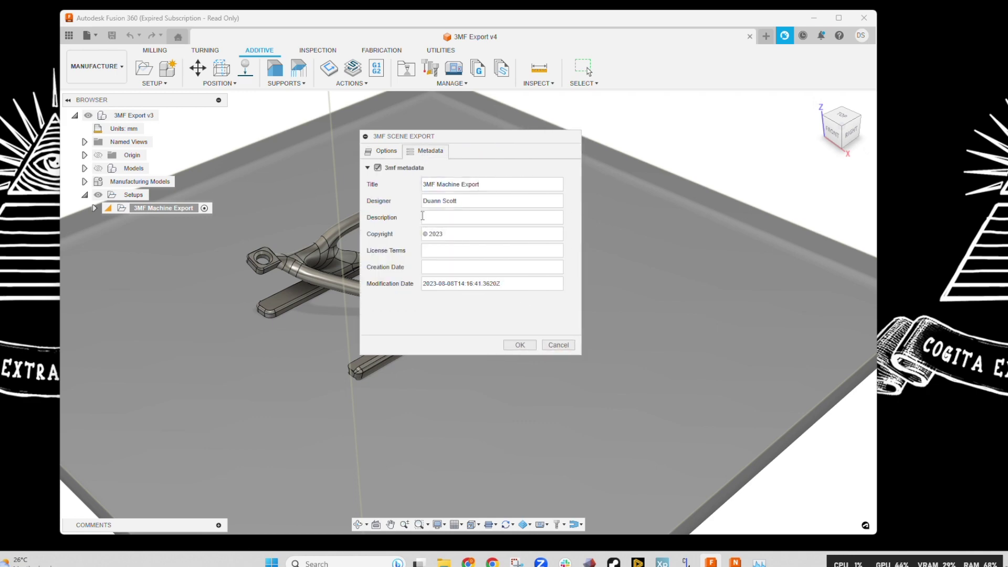
pyautogui.write('Exporting from Fusion with M')
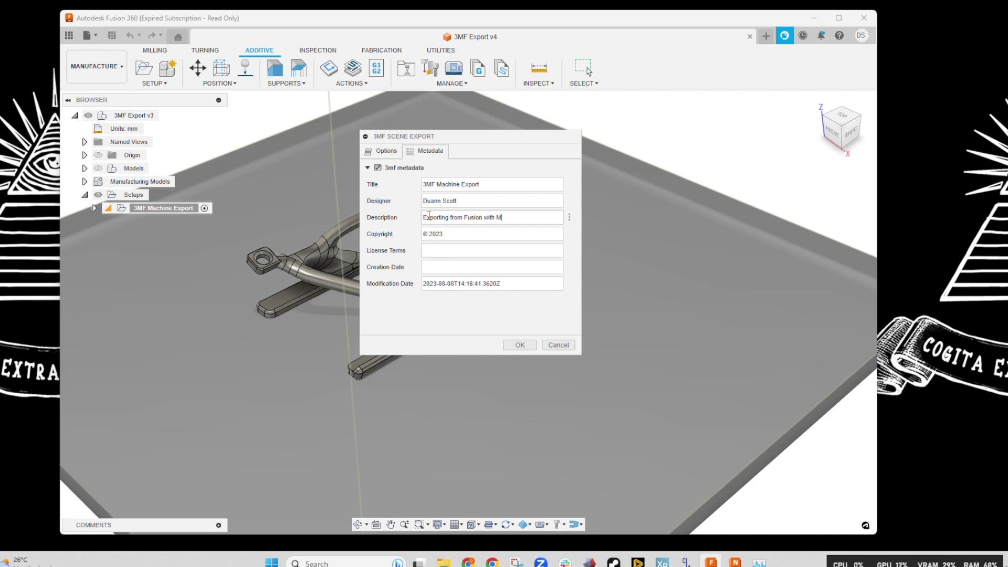
pyautogui.write('etad')
pyautogui.write('erved')
pyautogui.write('. ')
pyautogui.write('Confidentia')
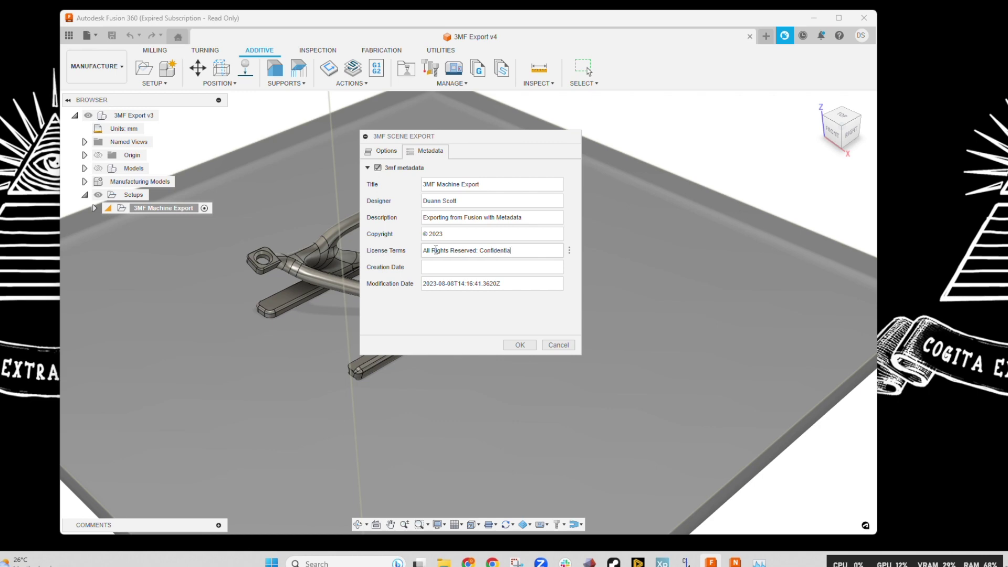
pyautogui.write('l:')
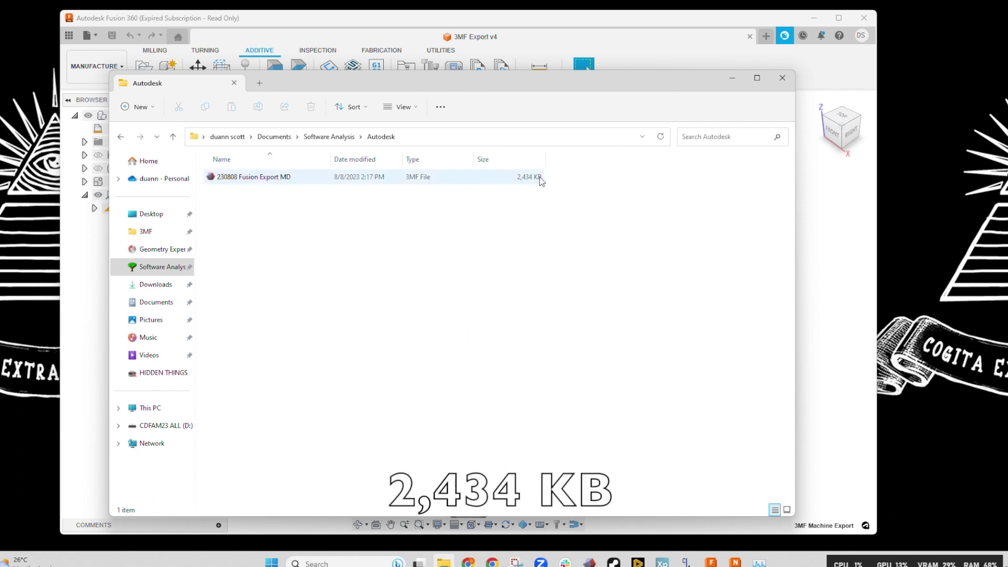
pyautogui.click(610, 39)
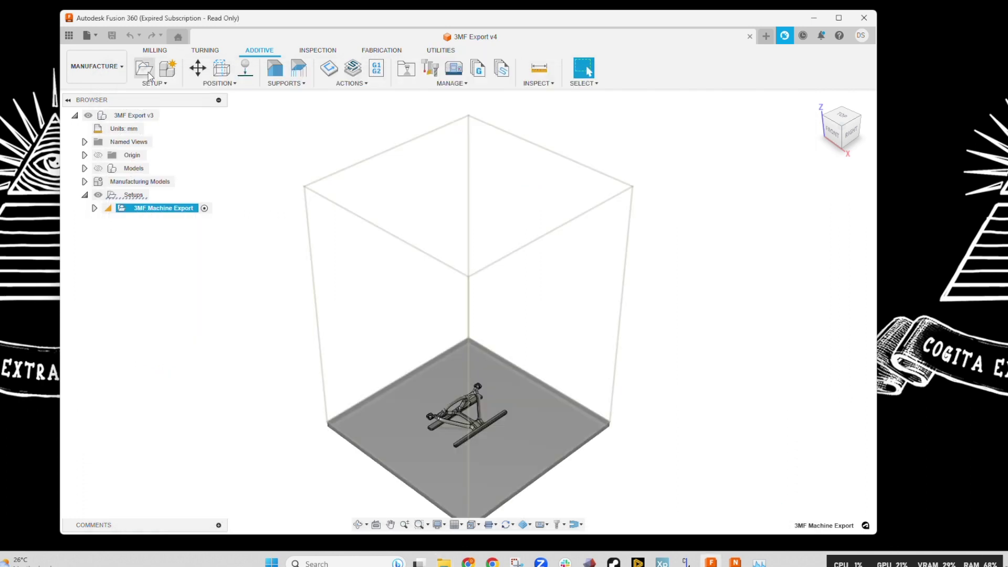
# Return to the Design workspace and choose Save As Mesh for the 230807 export body
pyautogui.click(99, 71)
pyautogui.click(84, 93)
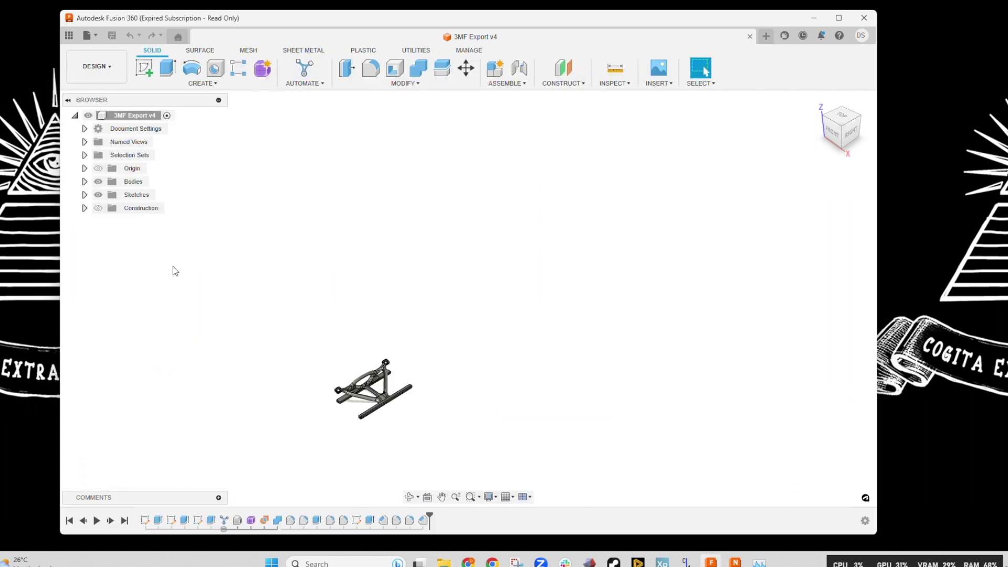
pyautogui.scroll(10, 326, 444)
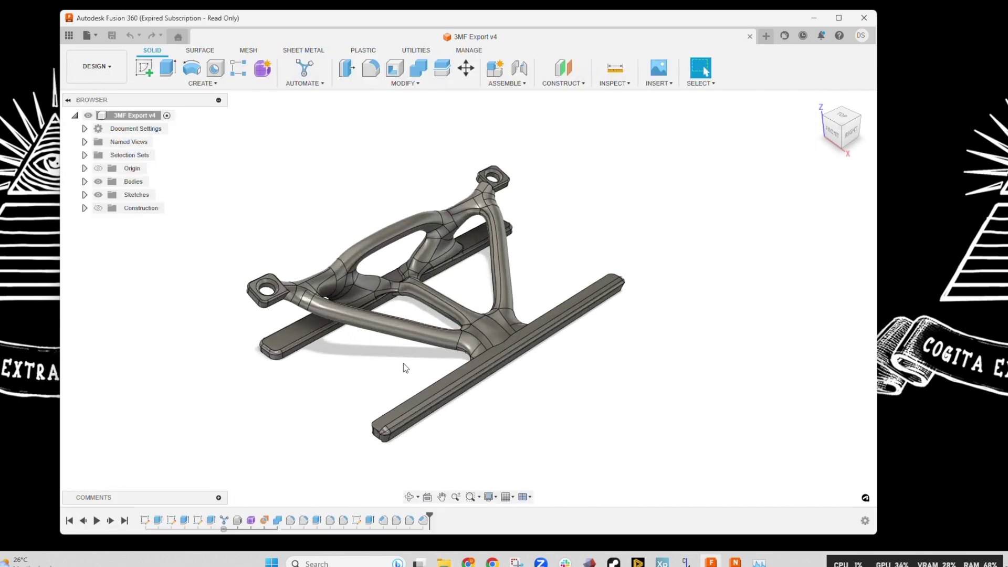
pyautogui.click(84, 181)
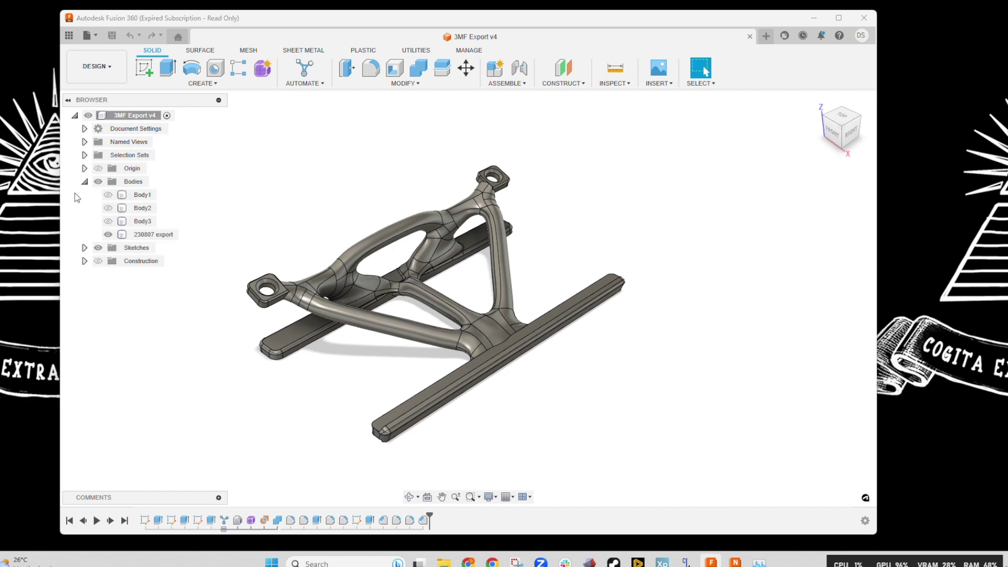
pyautogui.click(153, 235)
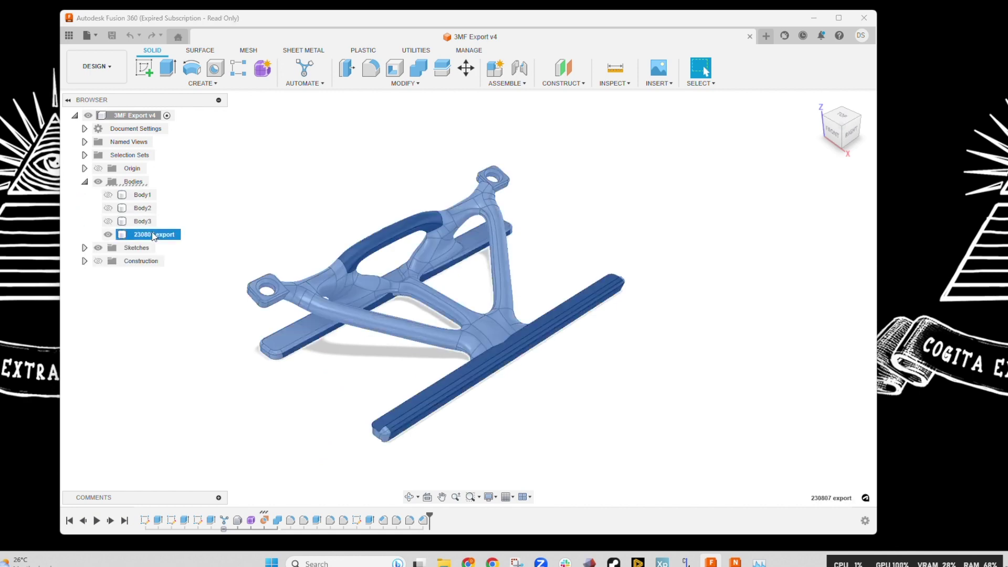
pyautogui.rightClick(153, 235)
pyautogui.click(203, 345)
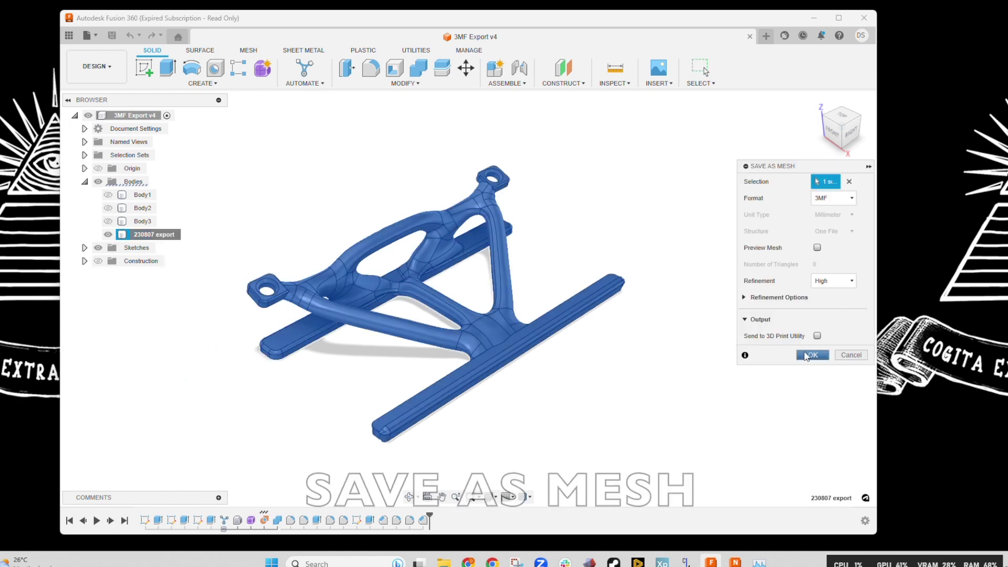
# Save the mesh as 3MF named '230808 Export from Fusion Design'
pyautogui.click(809, 356)
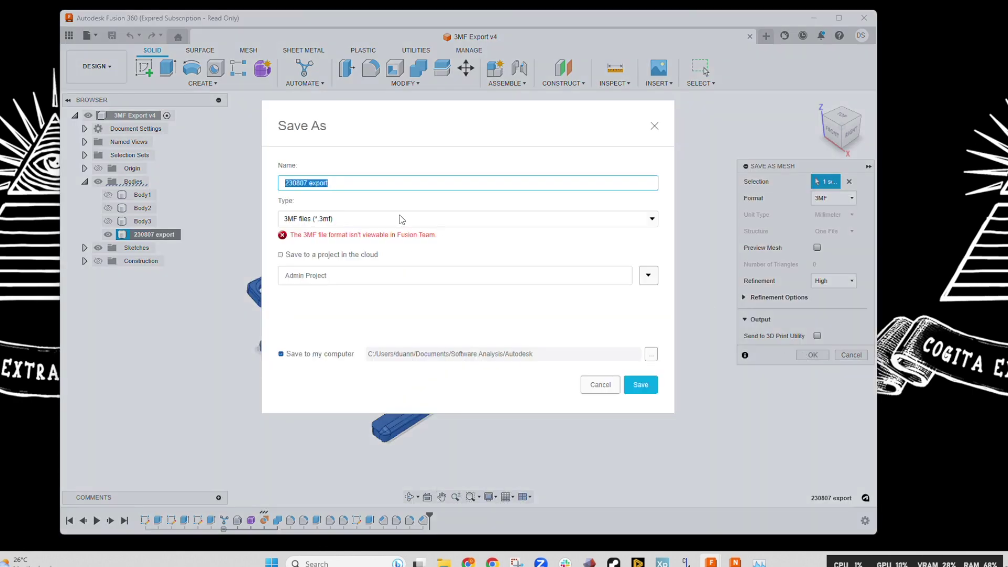
pyautogui.click(309, 183)
pyautogui.press('BackSpace')
pyautogui.write('8')
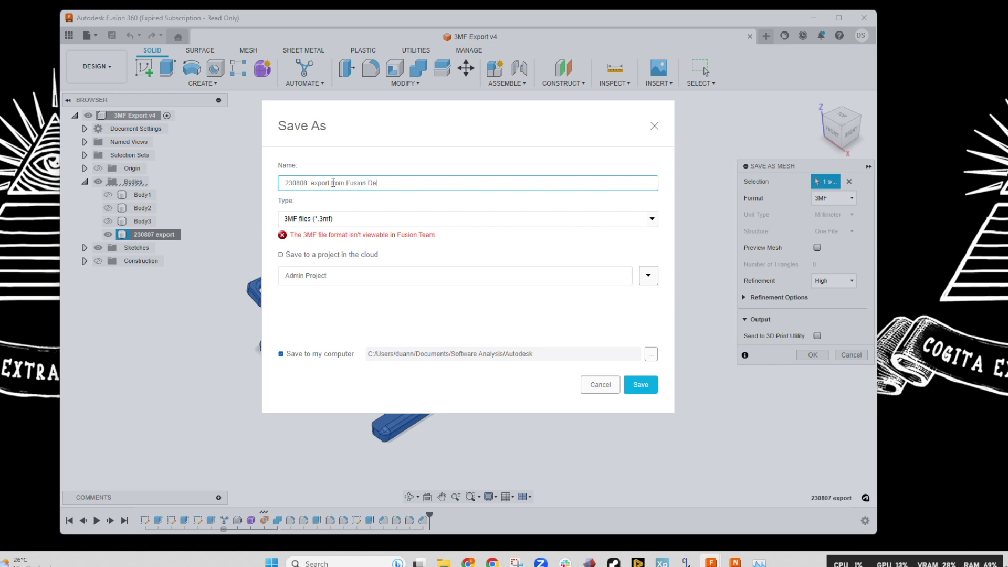
pyautogui.write('gn')
pyautogui.moveTo(285, 182); pyautogui.dragTo(389, 183)
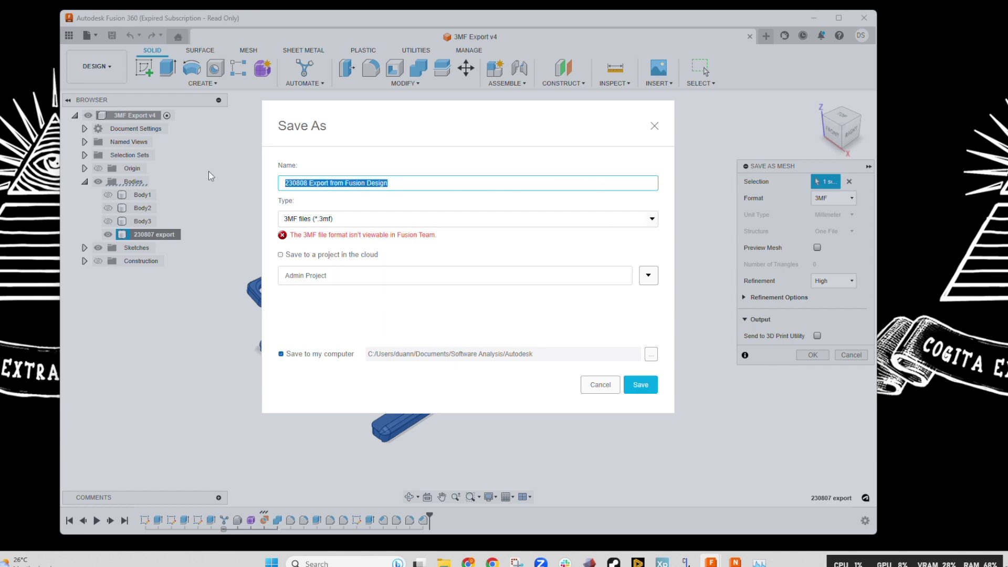
pyautogui.click(641, 387)
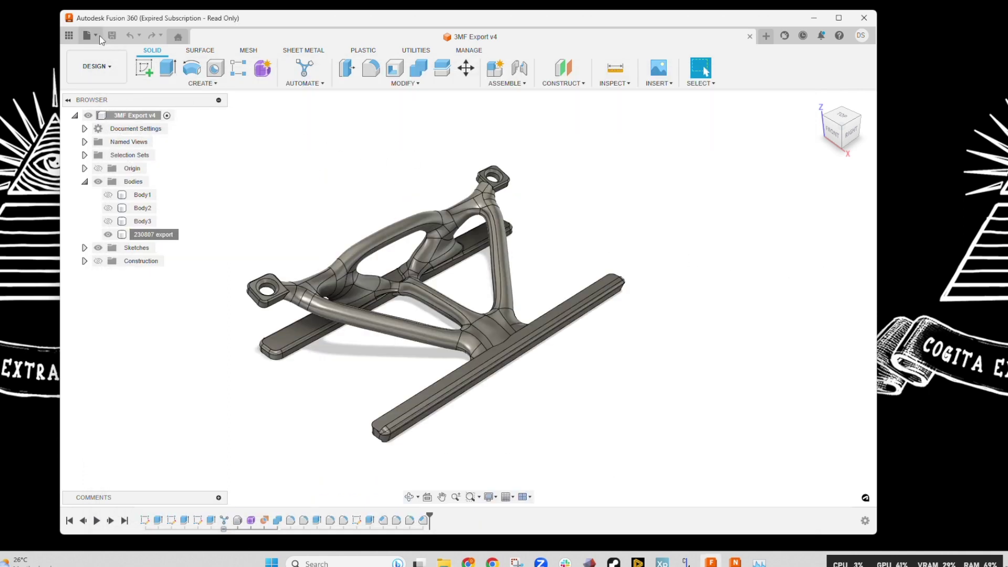
# Save the 230807 export body as STL (Binary) named '230808 Export from Fusion Design Binary'
pyautogui.rightClick(167, 236)
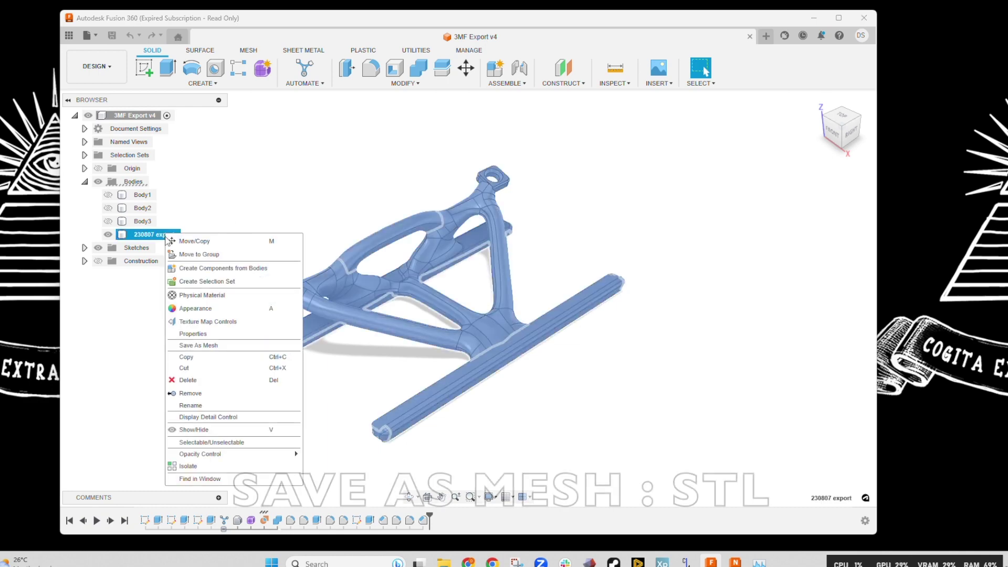
pyautogui.click(190, 345)
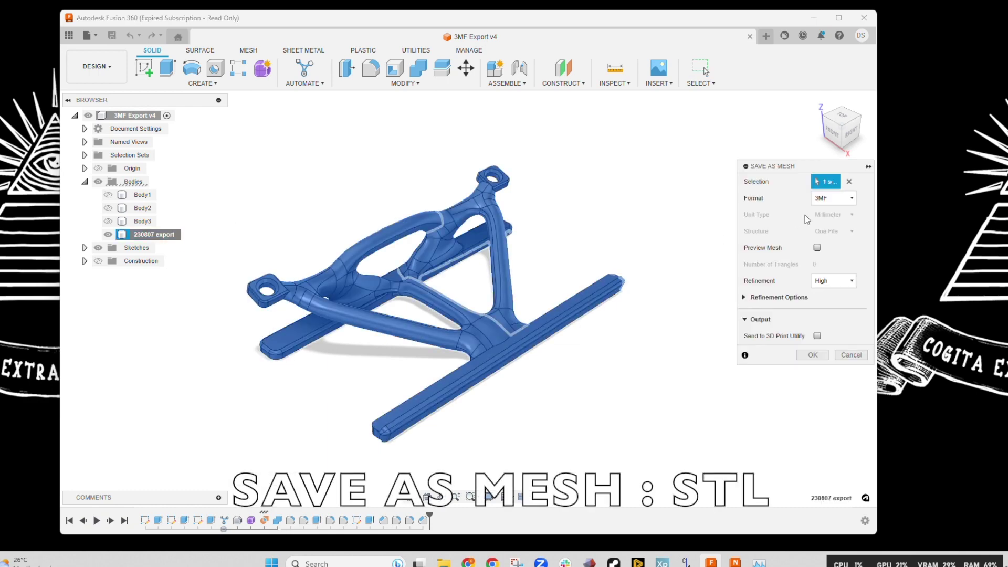
pyautogui.click(834, 198)
pyautogui.click(833, 223)
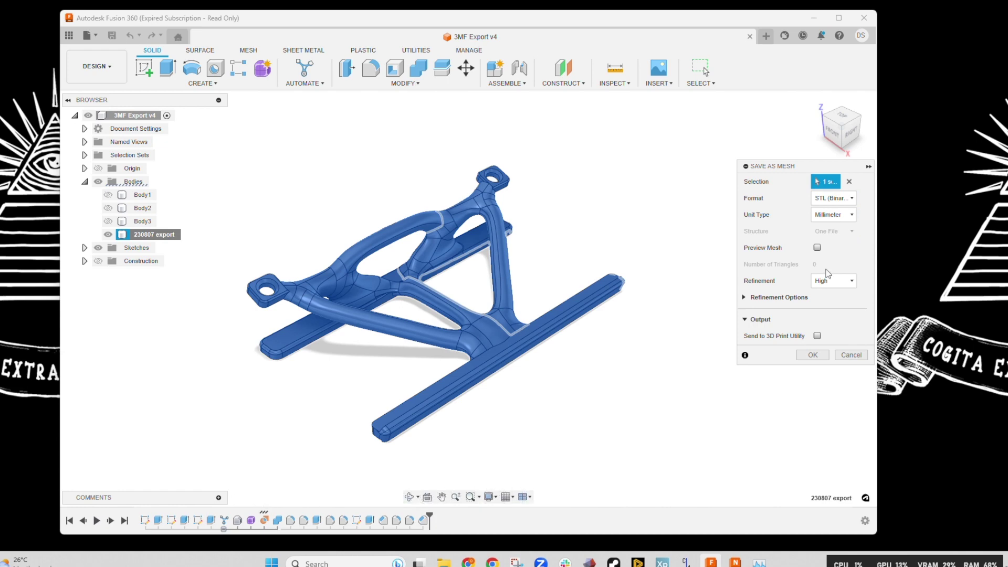
pyautogui.click(813, 355)
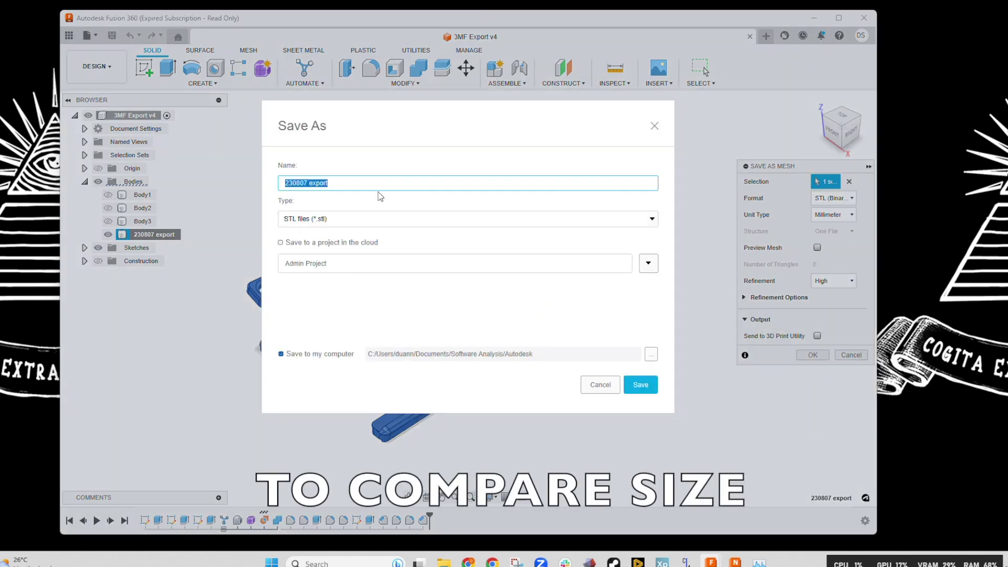
pyautogui.write('230808 Export from Fusion Design')
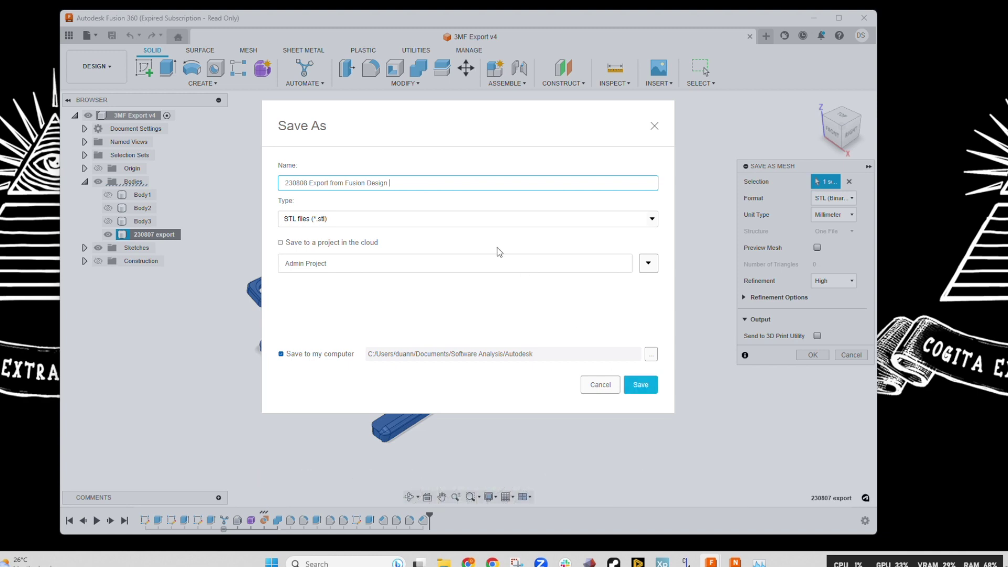
pyautogui.write('Binary')
pyautogui.click(641, 385)
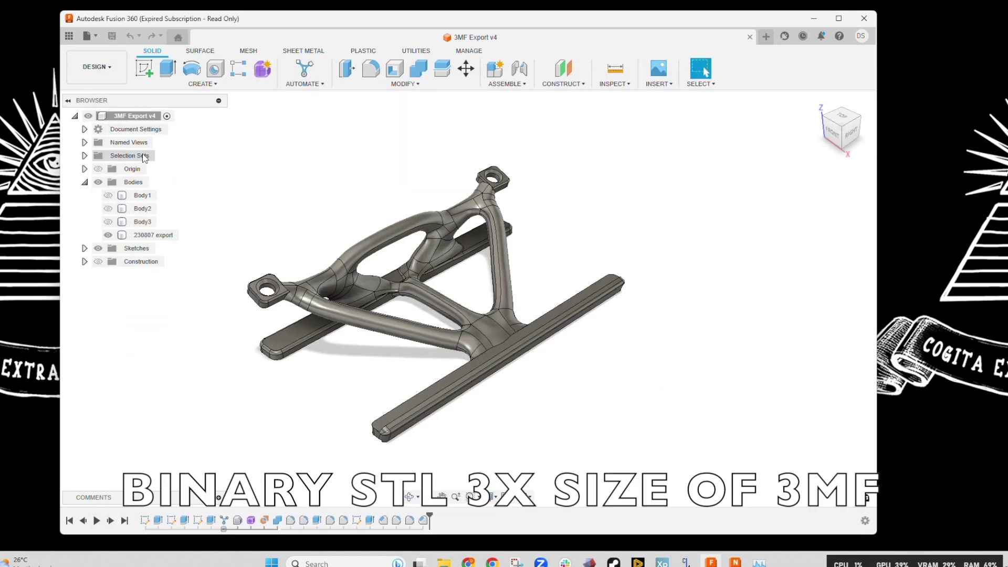
pyautogui.rightClick(150, 235)
# Save the body as STL (ASCII), naming it '230808 Export from Fusion Design' with an ASCII suffix
pyautogui.click(180, 345)
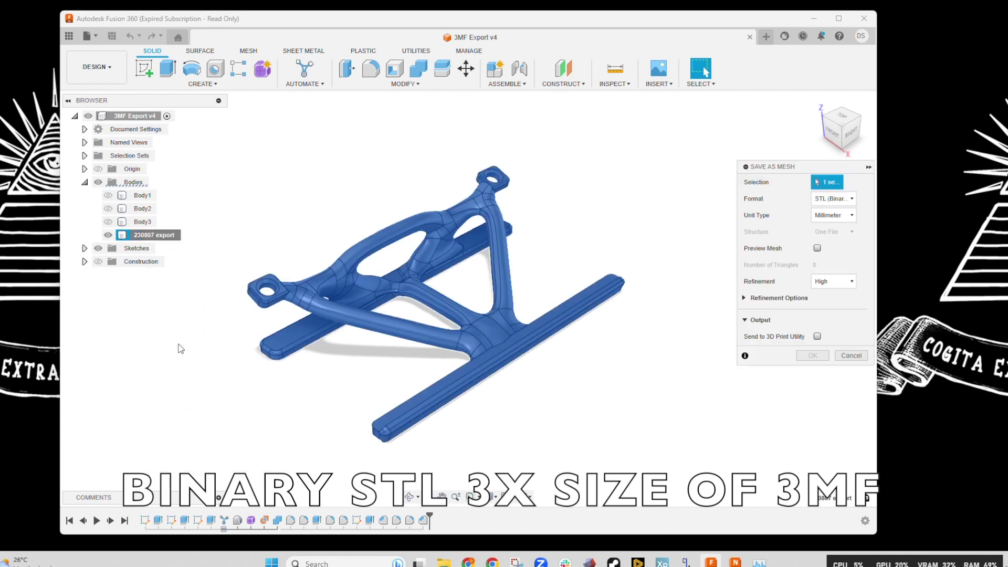
pyautogui.click(834, 199)
pyautogui.click(830, 222)
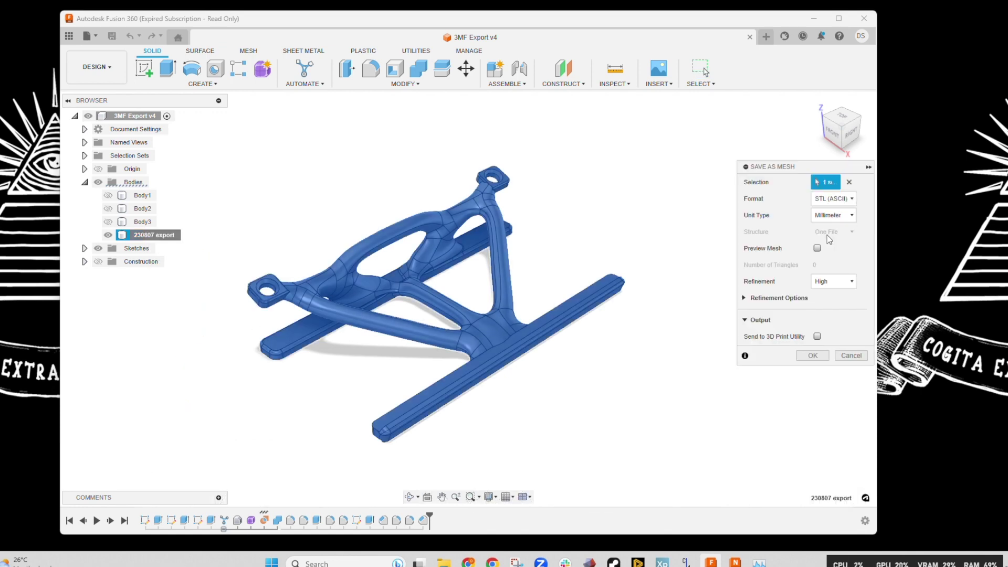
pyautogui.click(812, 355)
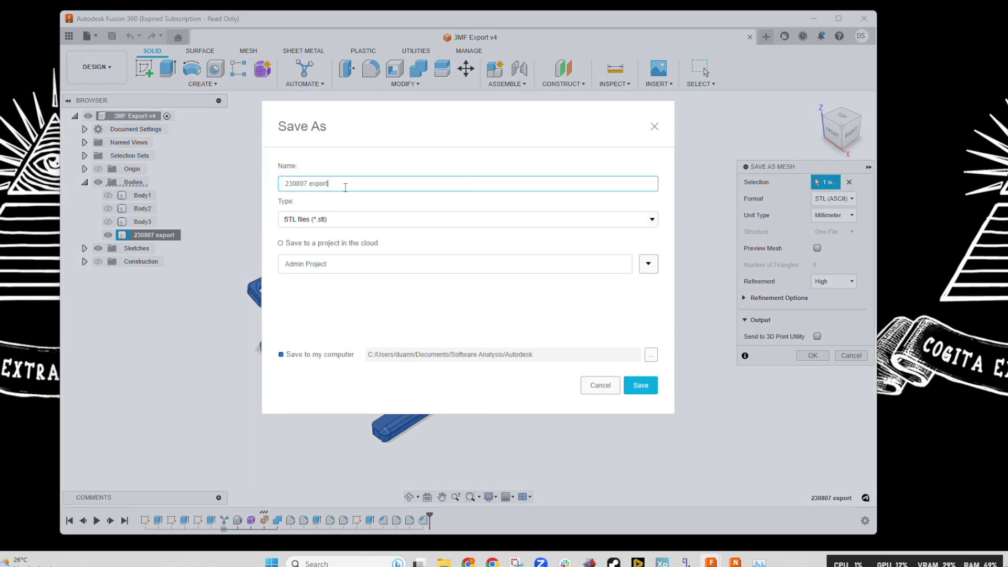
pyautogui.write('230808 Export from Fusion Design')
pyautogui.write('AASCI')
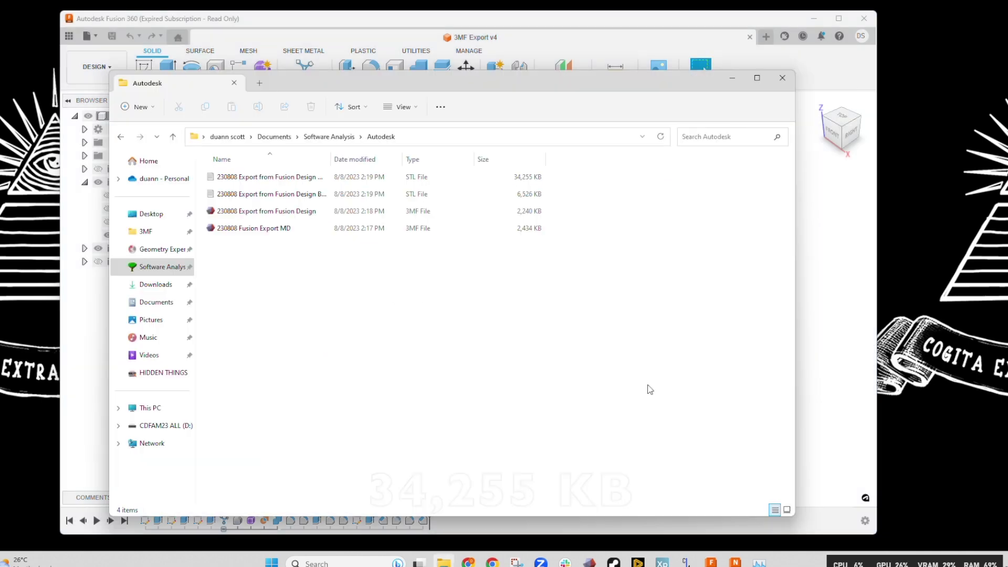
# Widen the Name column and compare sizes: ASCII STL 34,255 KB, binary STL 6,526 KB, 3MFs 2,240/2,434 KB
pyautogui.moveTo(428, 76); pyautogui.dragTo(414, 44)
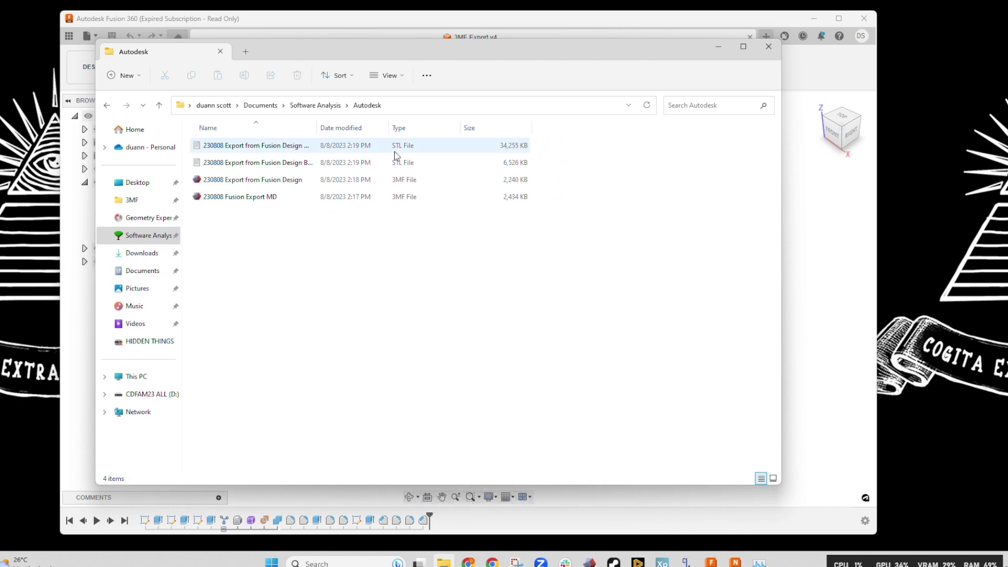
pyautogui.moveTo(318, 128); pyautogui.dragTo(340, 125)
pyautogui.click(294, 149)
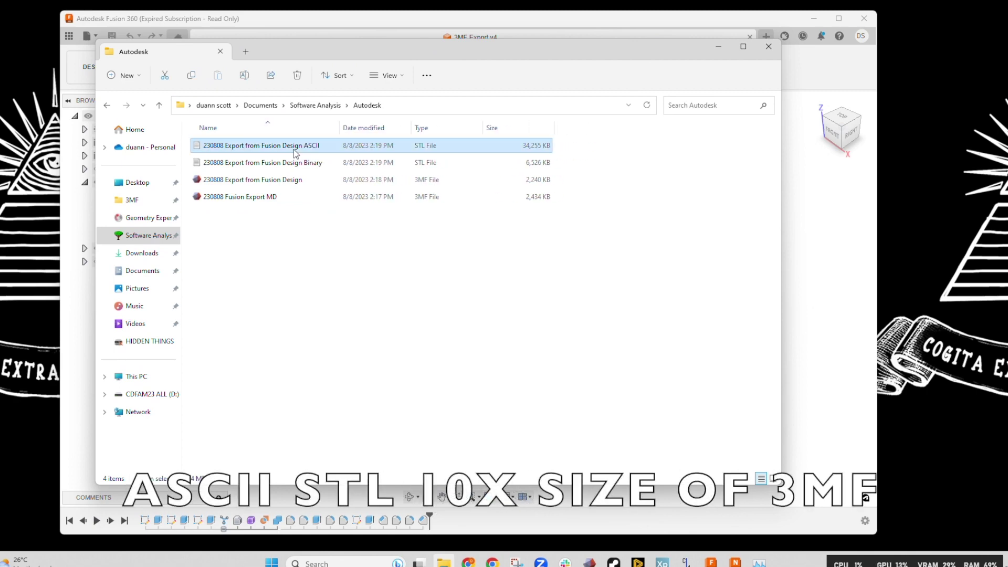
pyautogui.click(293, 164)
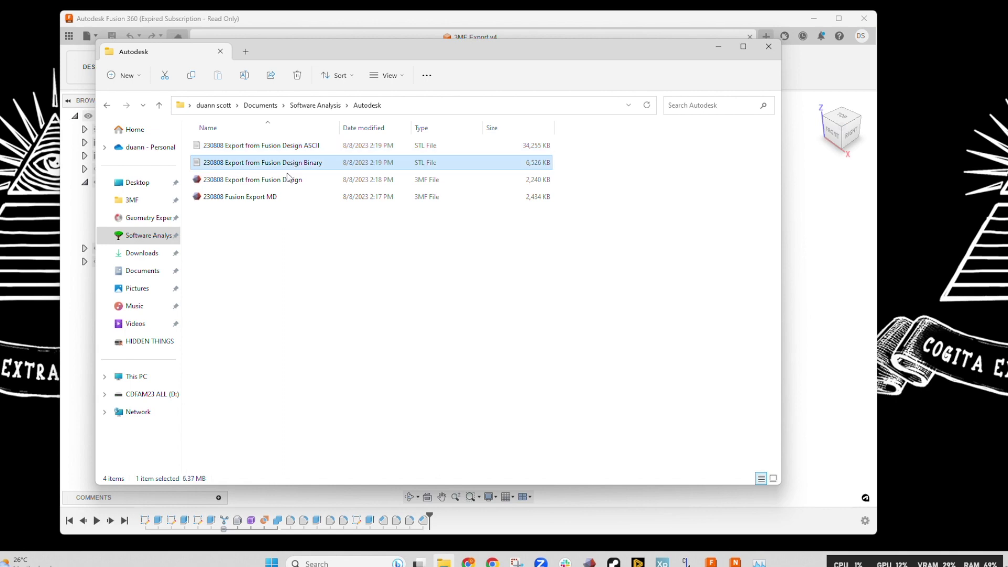
pyautogui.click(287, 179)
# Extract '230808 Fusion Export MD' into the Autodesk folder with 7-Zip Extract Here
pyautogui.click(264, 201)
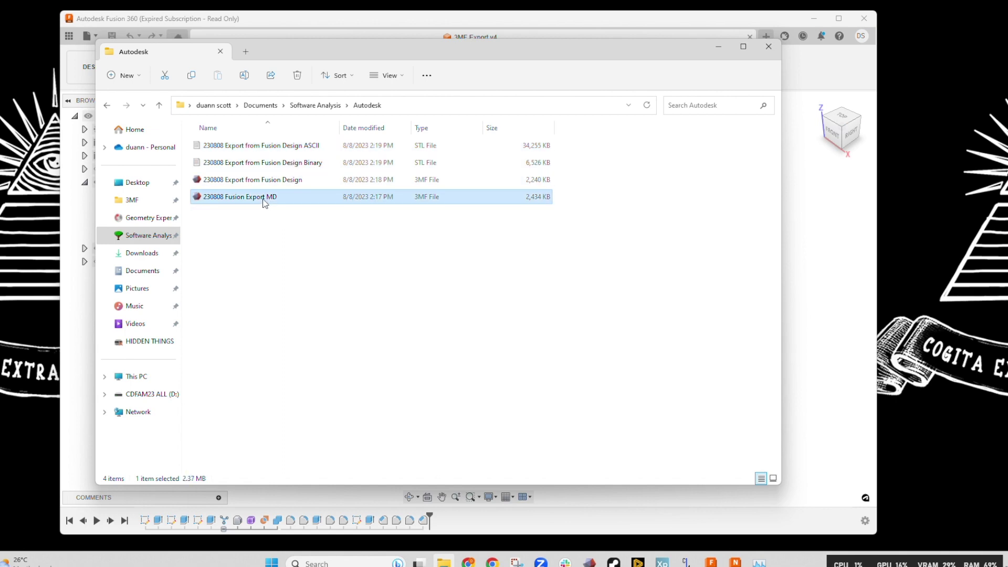
pyautogui.rightClick(264, 201)
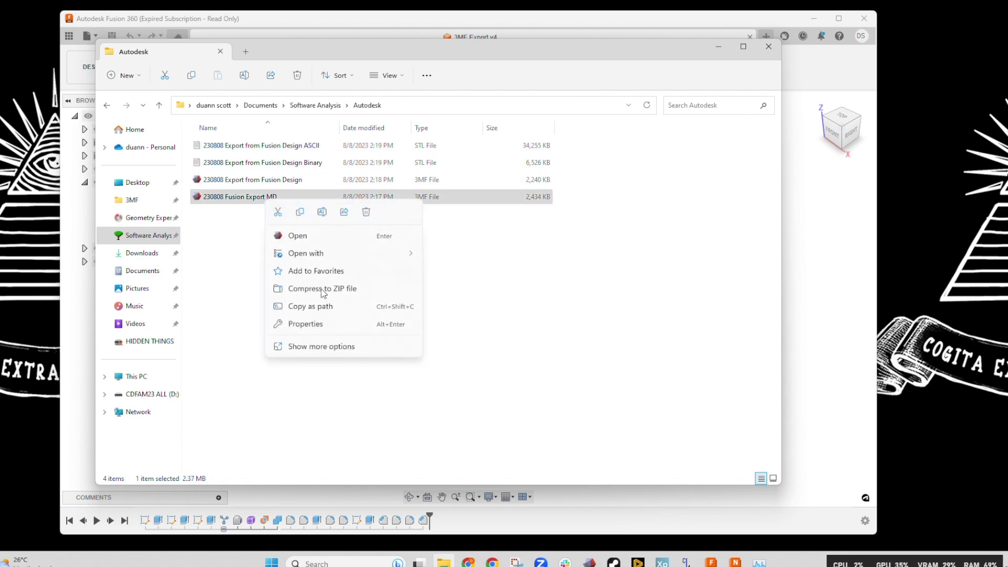
pyautogui.click(322, 348)
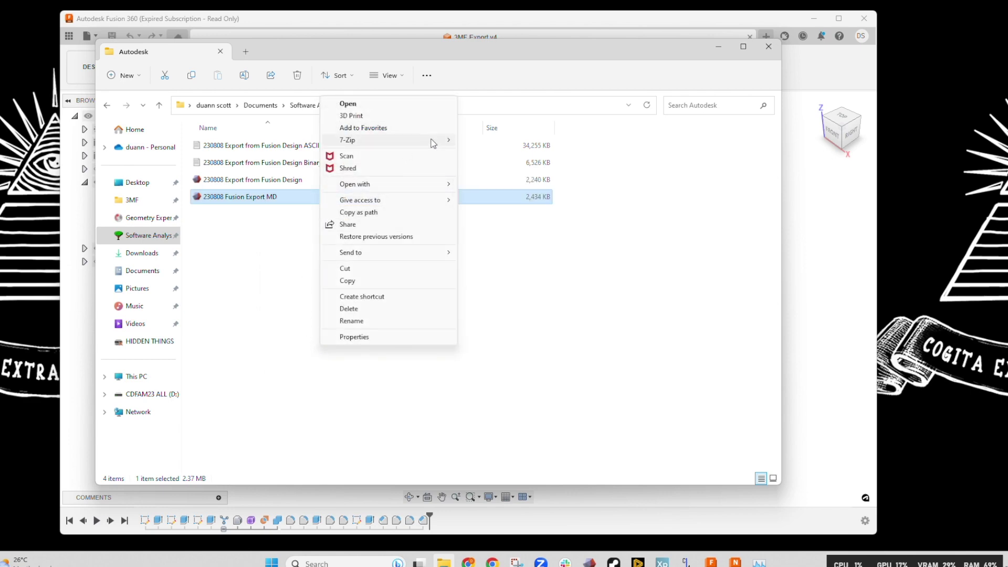
pyautogui.moveTo(439, 139)
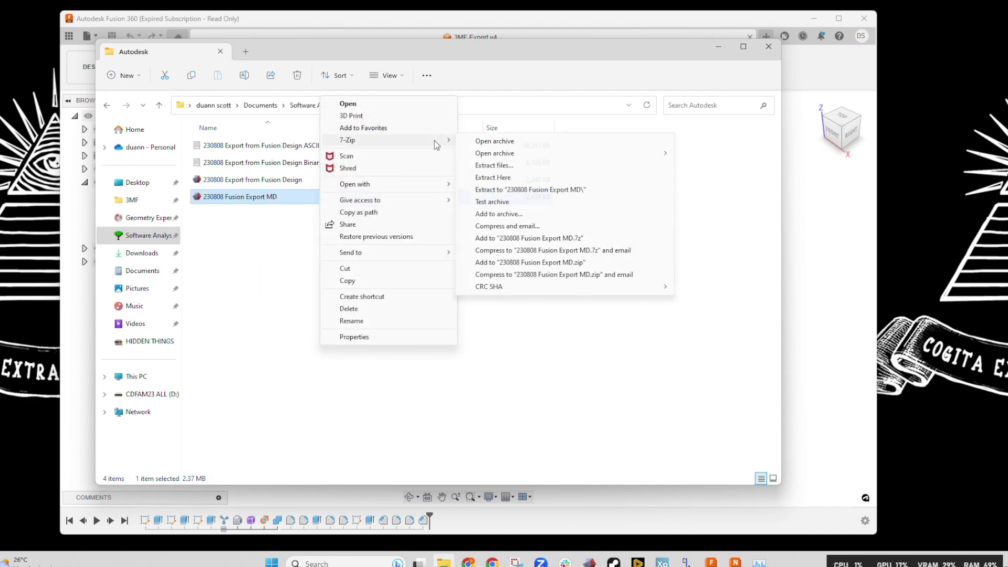
pyautogui.click(493, 178)
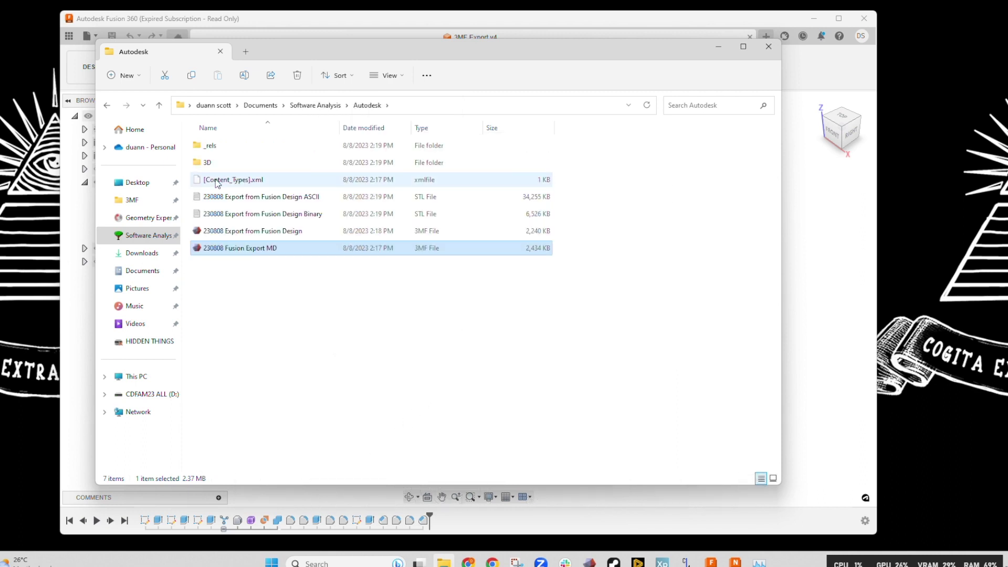
# Inspect the extracted _rels, 3D and [Content_Types].xml items and open 3D to find 3dmodel.model
pyautogui.click(268, 331)
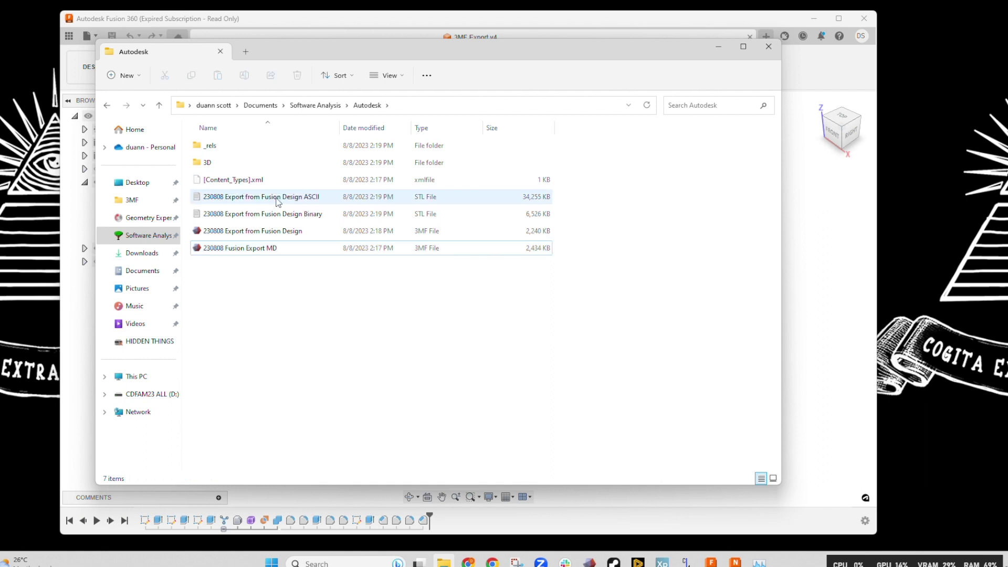
pyautogui.click(219, 183)
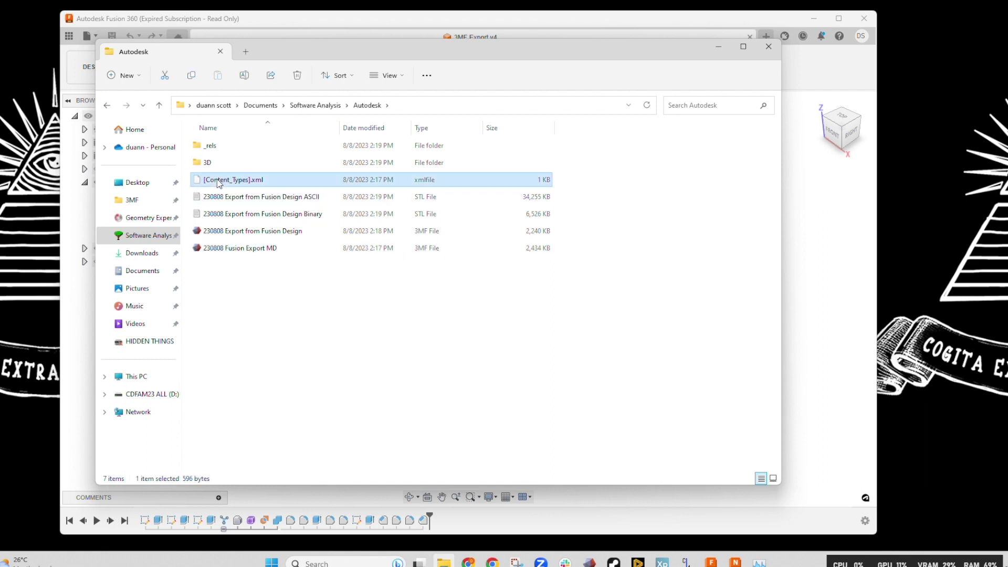
pyautogui.click(212, 163)
pyautogui.click(210, 147)
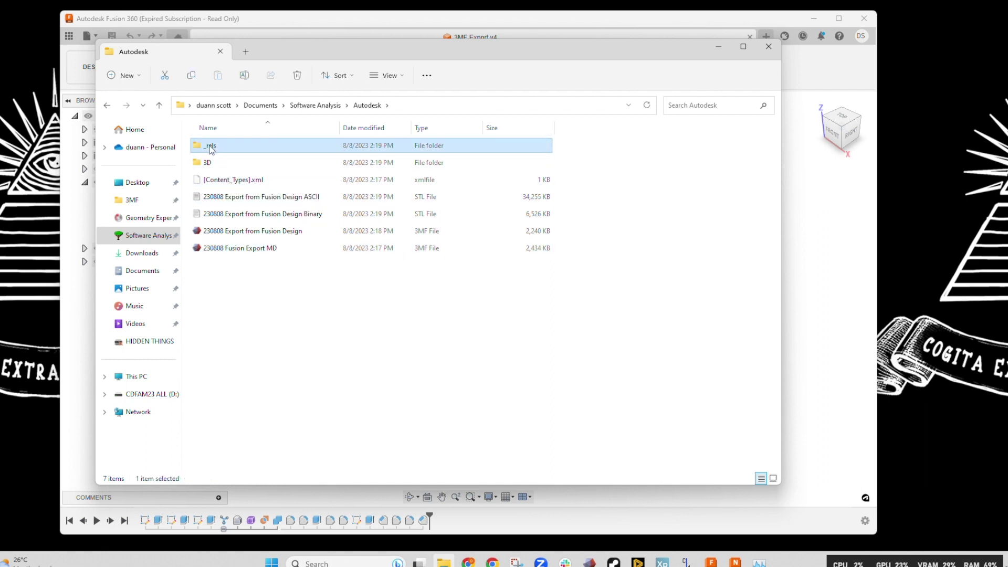
pyautogui.click(206, 166)
pyautogui.doubleClick(207, 164)
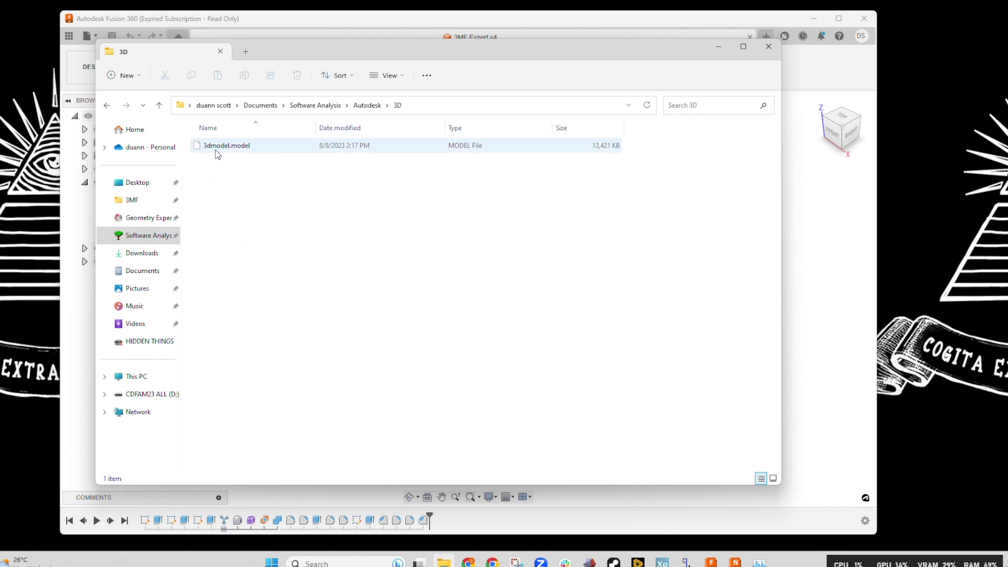
pyautogui.click(217, 148)
# Open 3dmodel.model in Notepad and highlight lines 12 back up to the Title metadata
pyautogui.rightClick(219, 149)
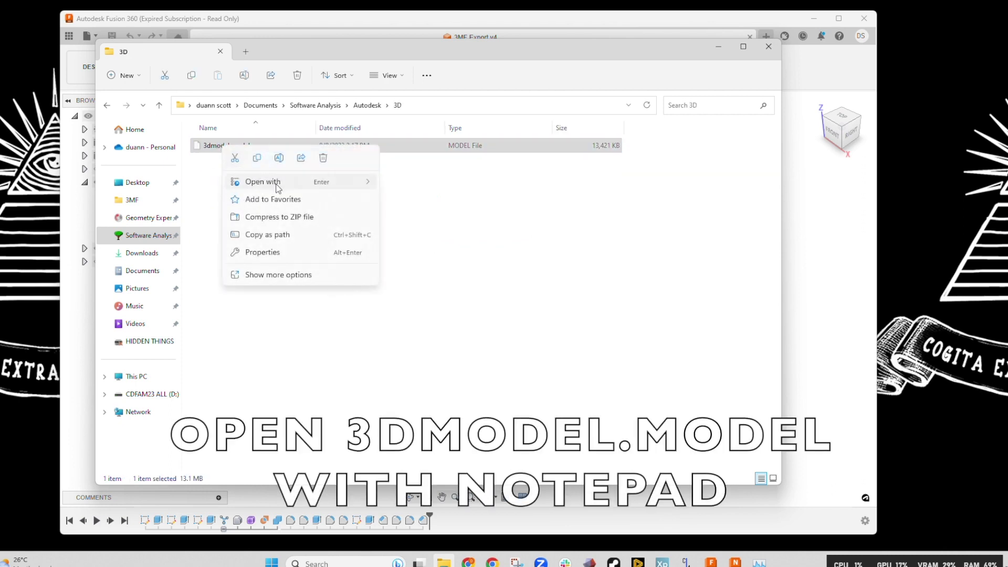
pyautogui.moveTo(278, 182)
pyautogui.click(413, 185)
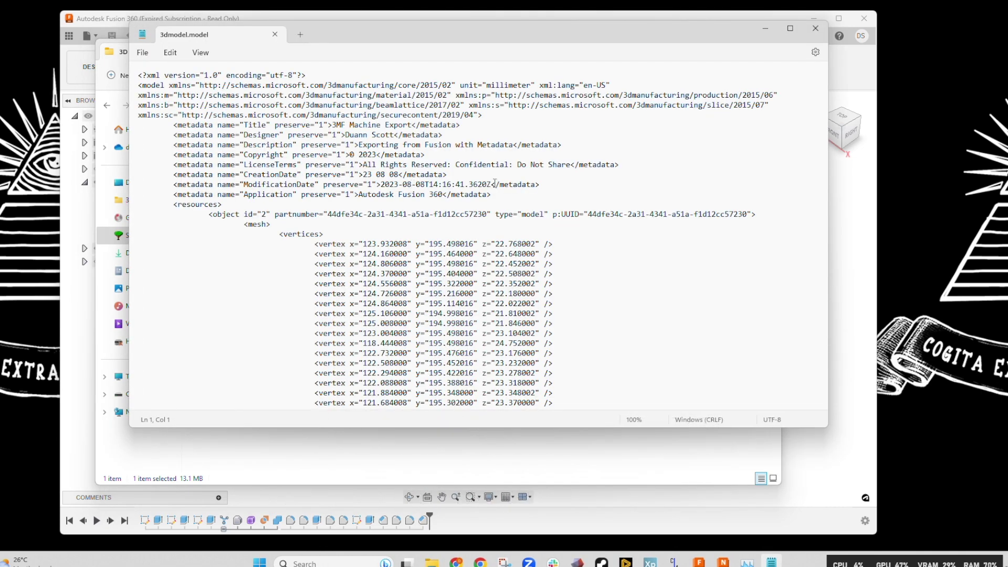
pyautogui.click(754, 215)
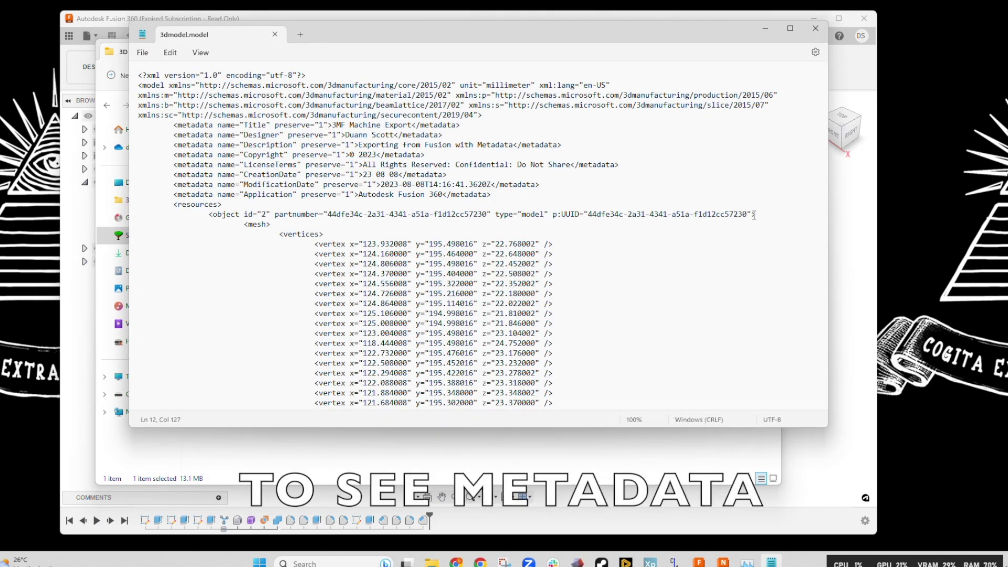
pyautogui.moveTo(754, 215); pyautogui.dragTo(174, 129)
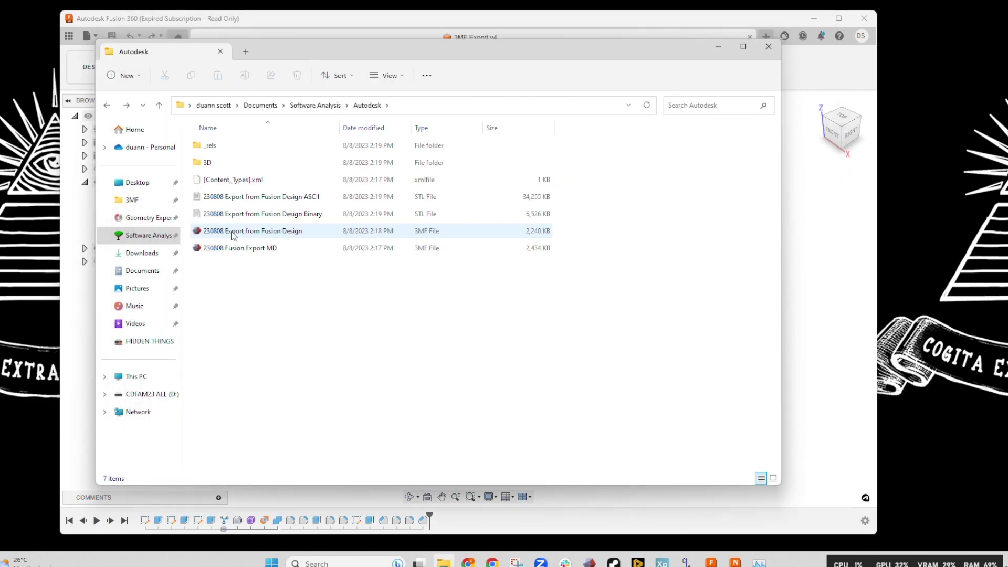
# Extract '230808 Export from Fusion Design' to its own folder using 7-Zip Extract files
pyautogui.click(233, 234)
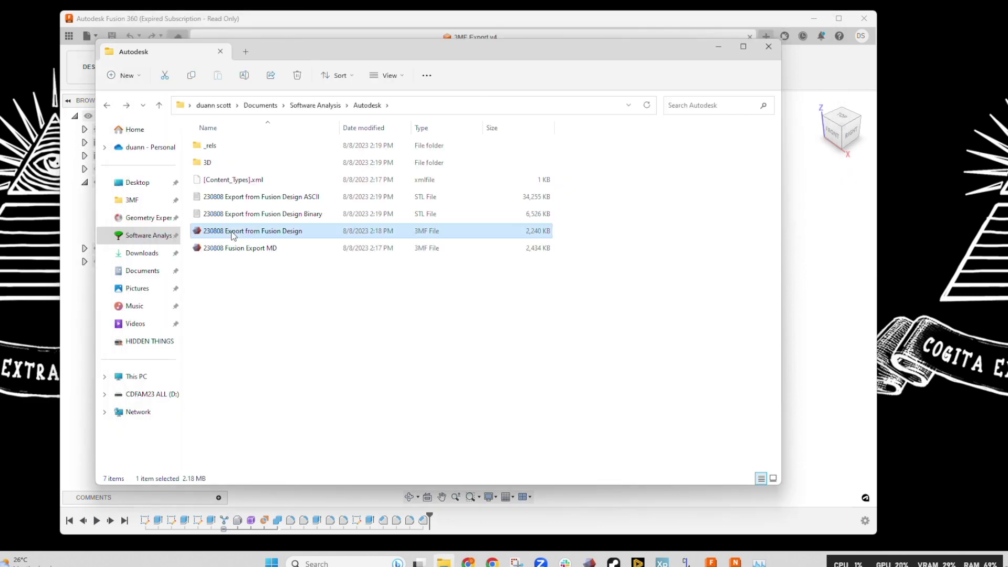
pyautogui.rightClick(234, 236)
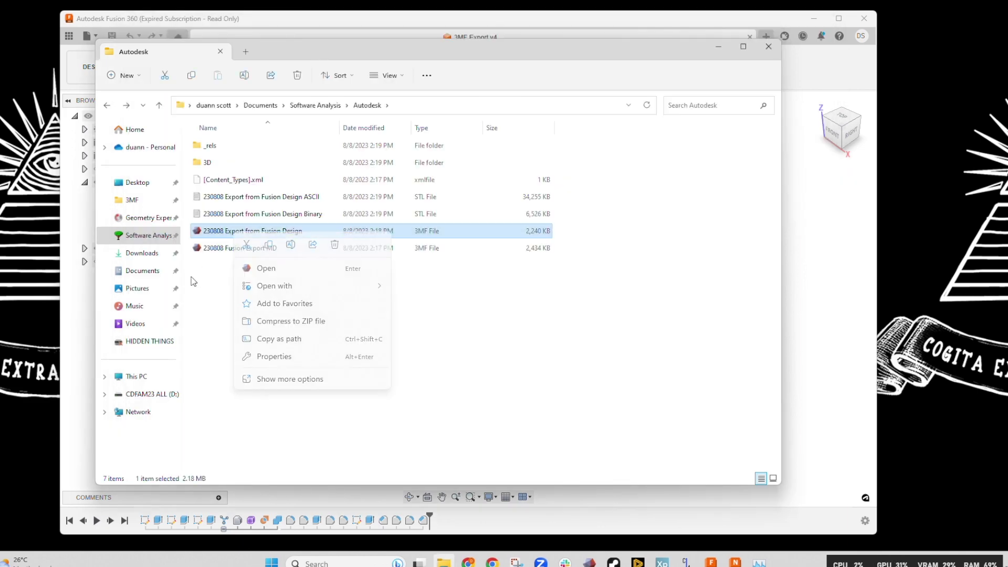
pyautogui.click(231, 236)
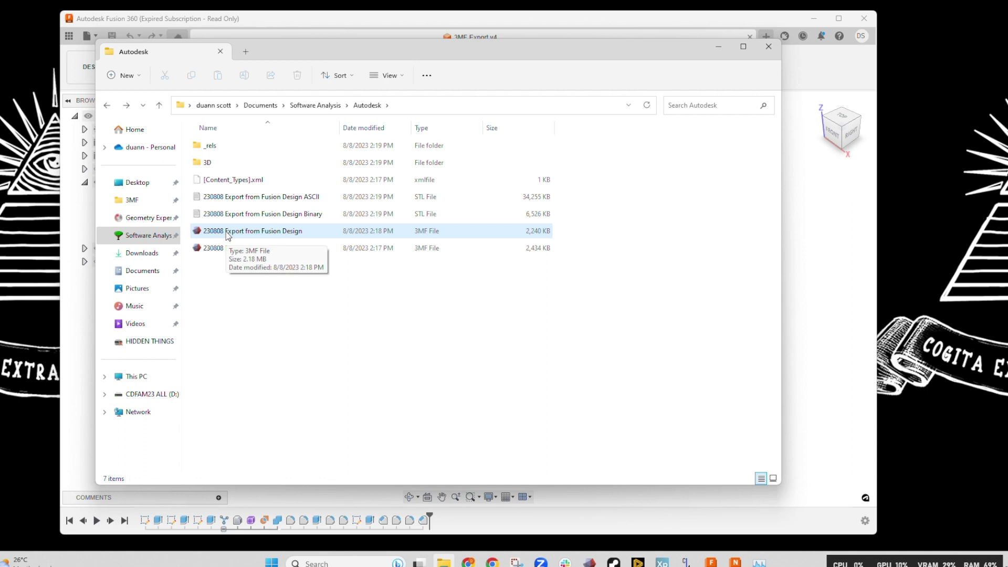
pyautogui.rightClick(228, 235)
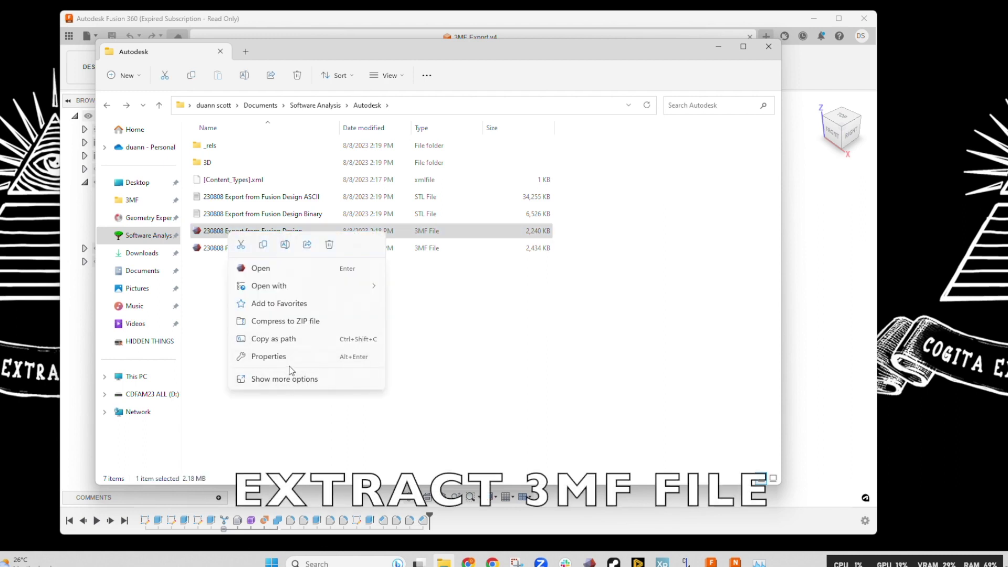
pyautogui.click(274, 379)
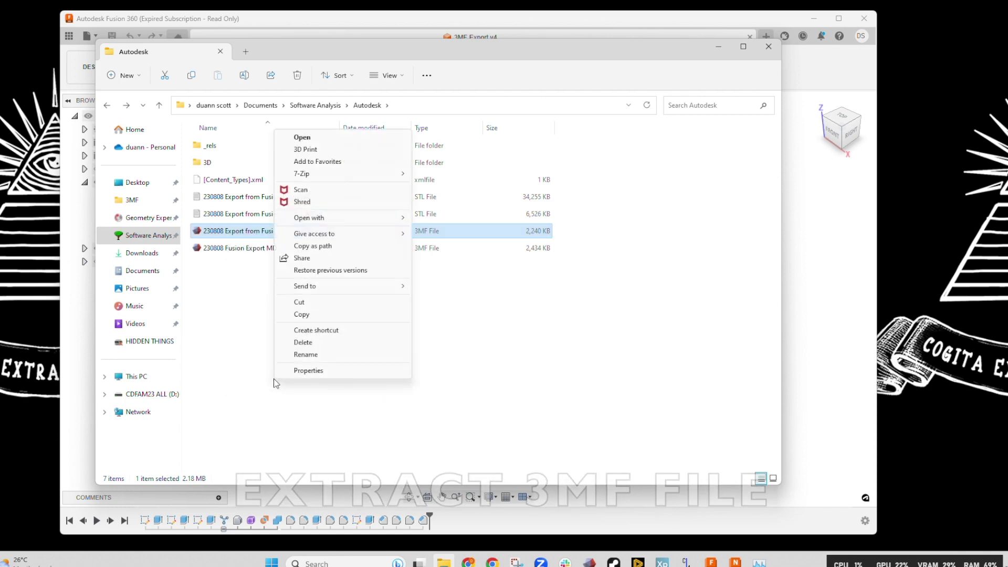
pyautogui.moveTo(328, 217)
pyautogui.moveTo(329, 174)
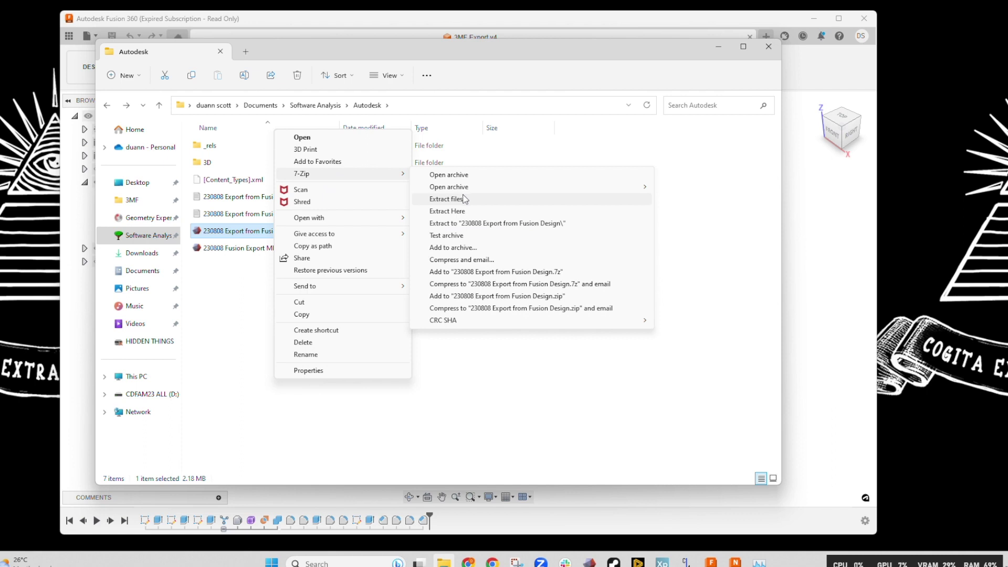
pyautogui.click(478, 223)
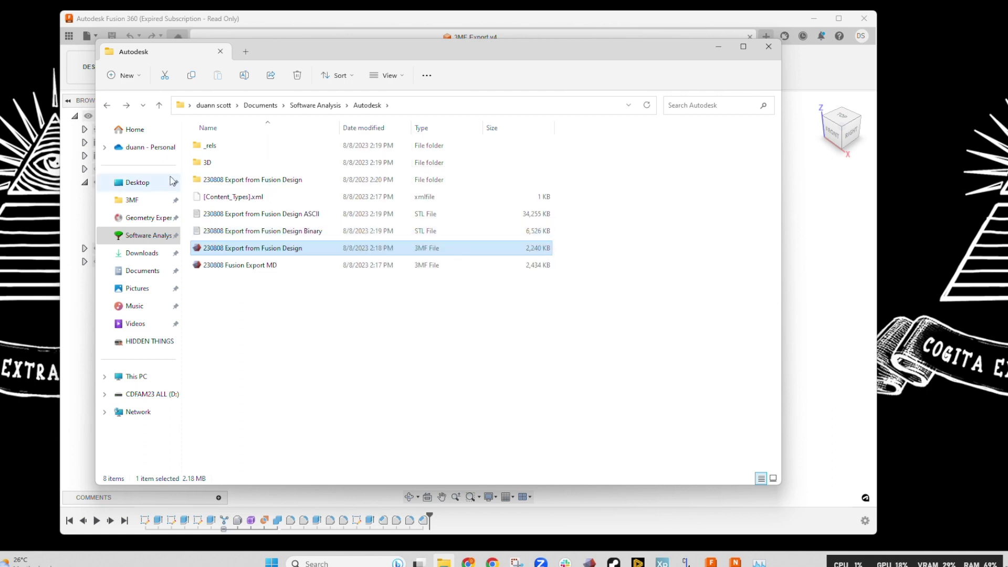
# Open the extracted folder and then its 3D subfolder
pyautogui.doubleClick(213, 182)
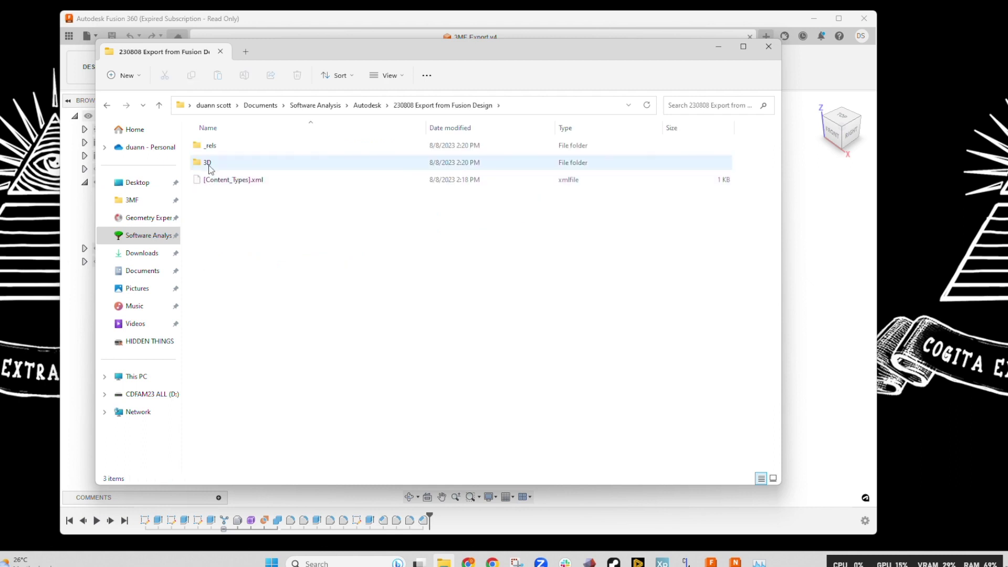
pyautogui.click(218, 182)
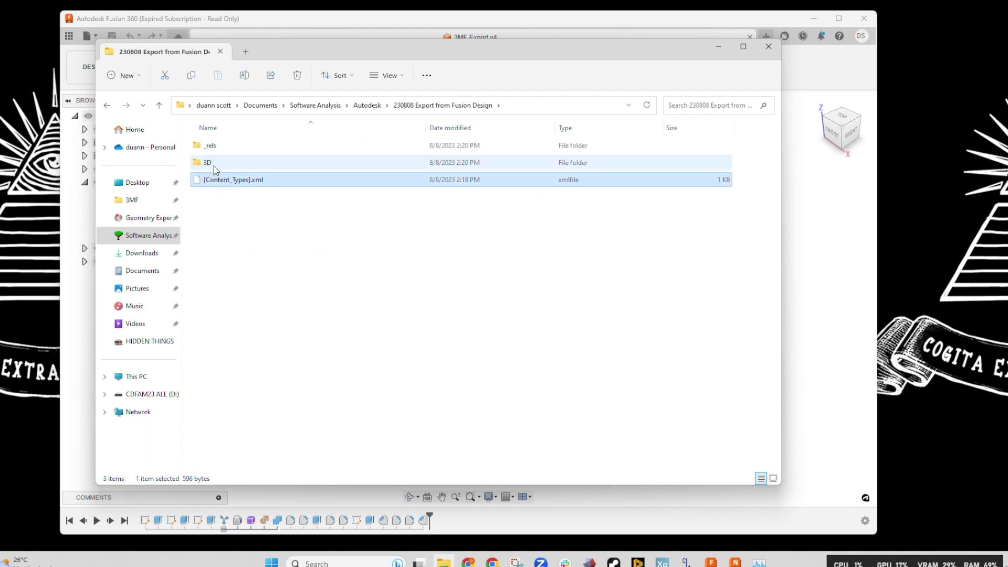
pyautogui.doubleClick(213, 164)
# Open the plain export's 3dmodel.model in Notepad
pyautogui.click(221, 146)
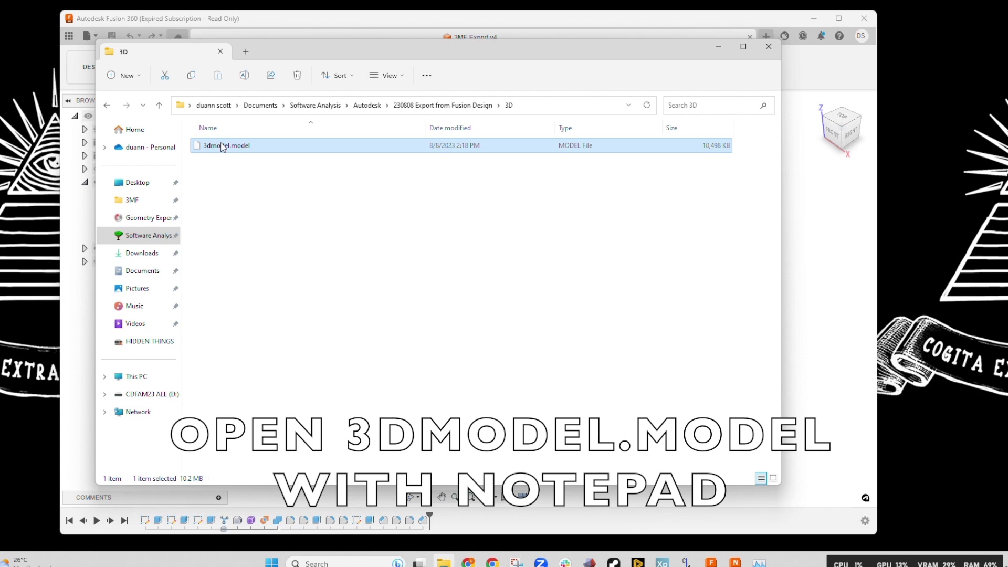
pyautogui.rightClick(222, 148)
pyautogui.moveTo(301, 180)
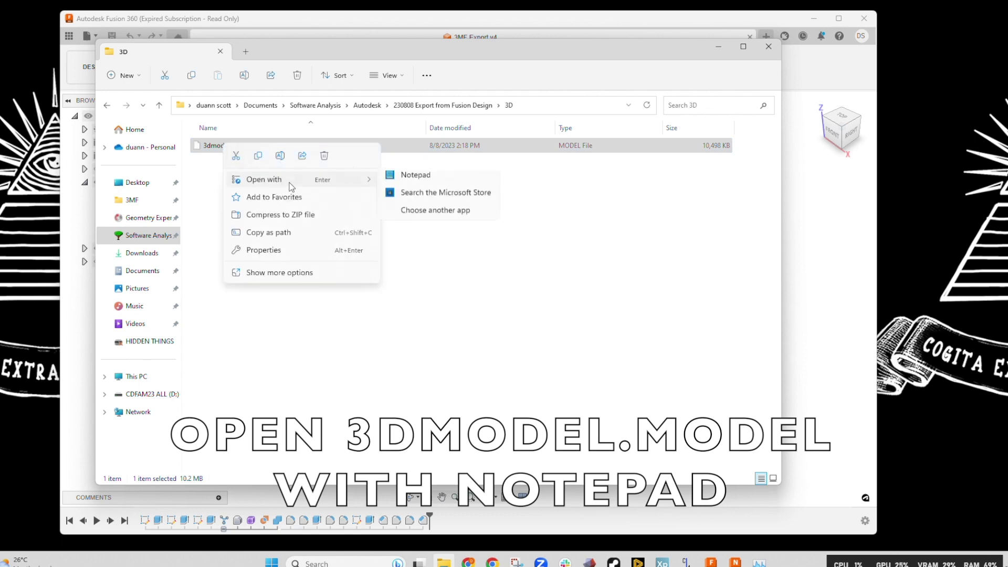
pyautogui.click(414, 180)
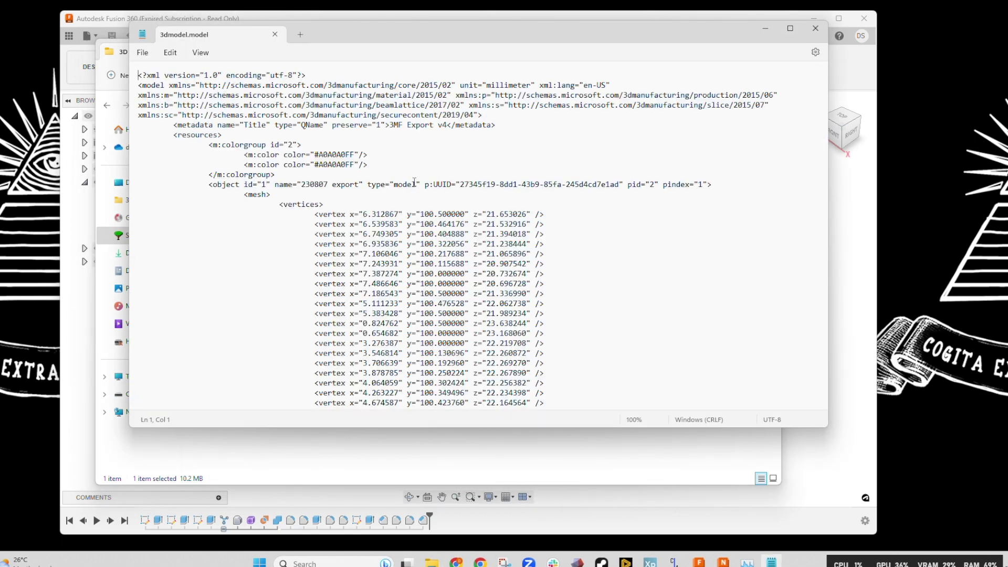
# Highlight the Title metadata and resources lines, then scroll through the mesh vertices
pyautogui.moveTo(175, 127); pyautogui.dragTo(418, 191)
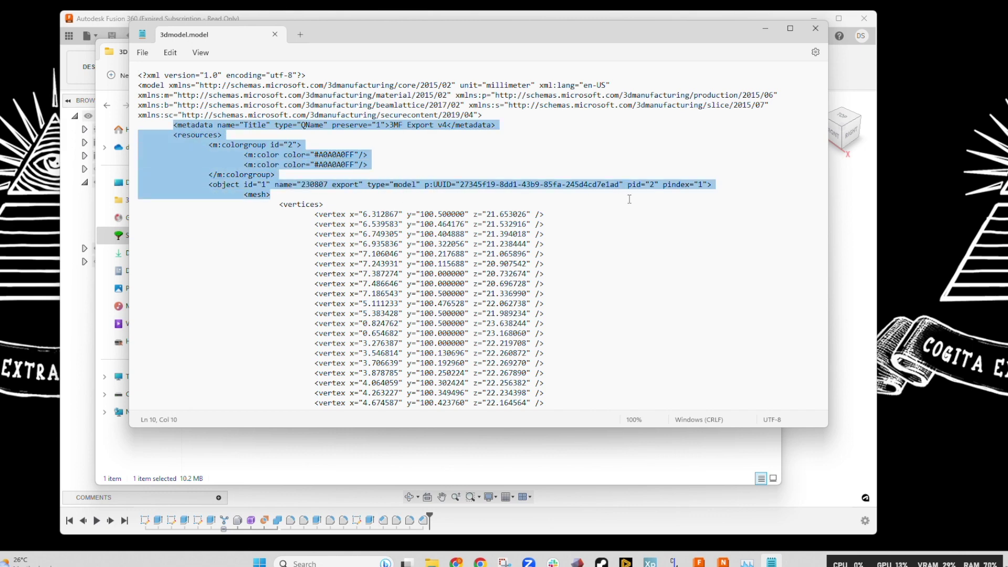
pyautogui.click(574, 253)
pyautogui.scroll(-5, 505, 263)
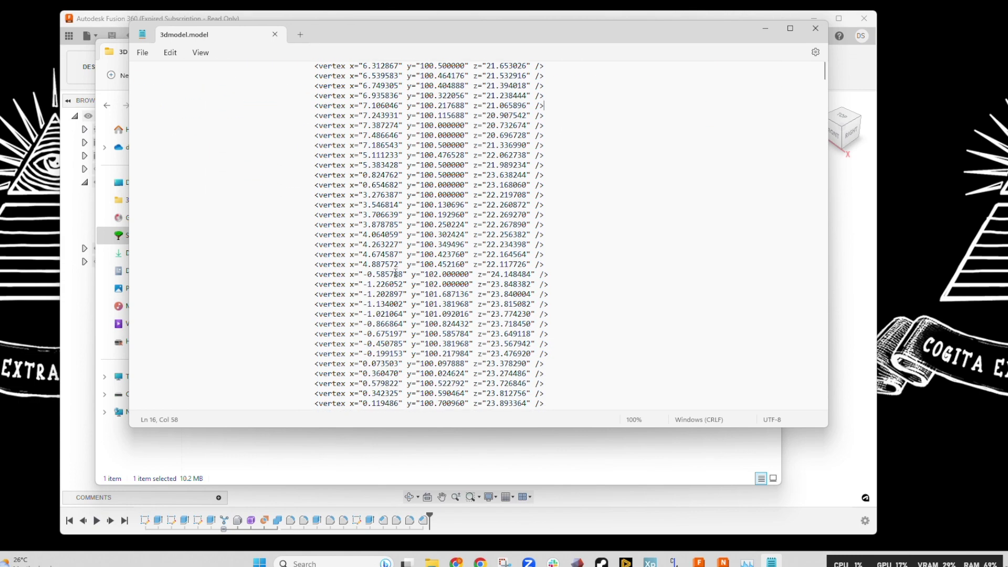
pyautogui.scroll(5, 506, 263)
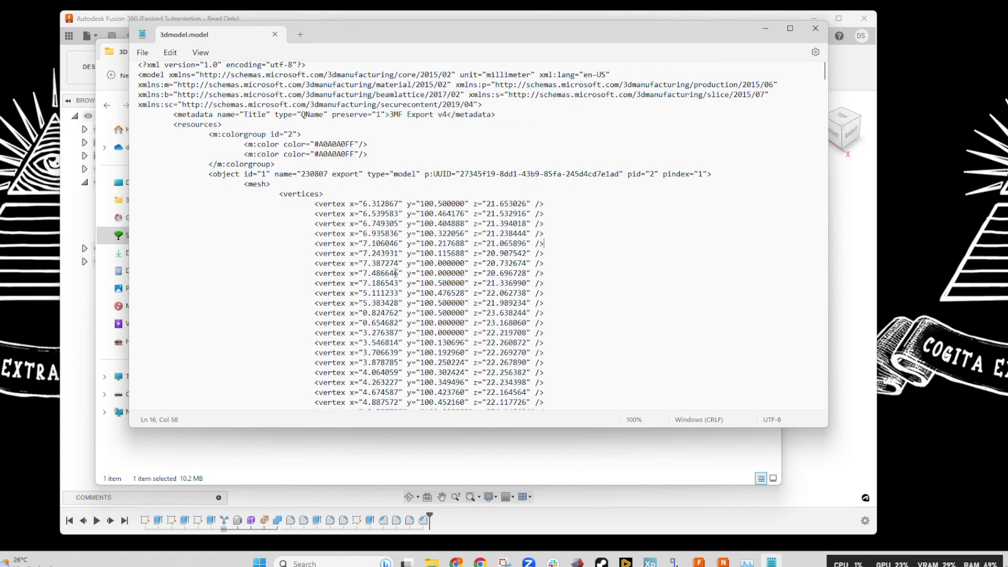
# Close the 3dmodel.model text view and open the ASCII STL in Notepad
pyautogui.click(815, 28)
pyautogui.rightClick(281, 216)
pyautogui.moveTo(310, 272)
pyautogui.click(482, 291)
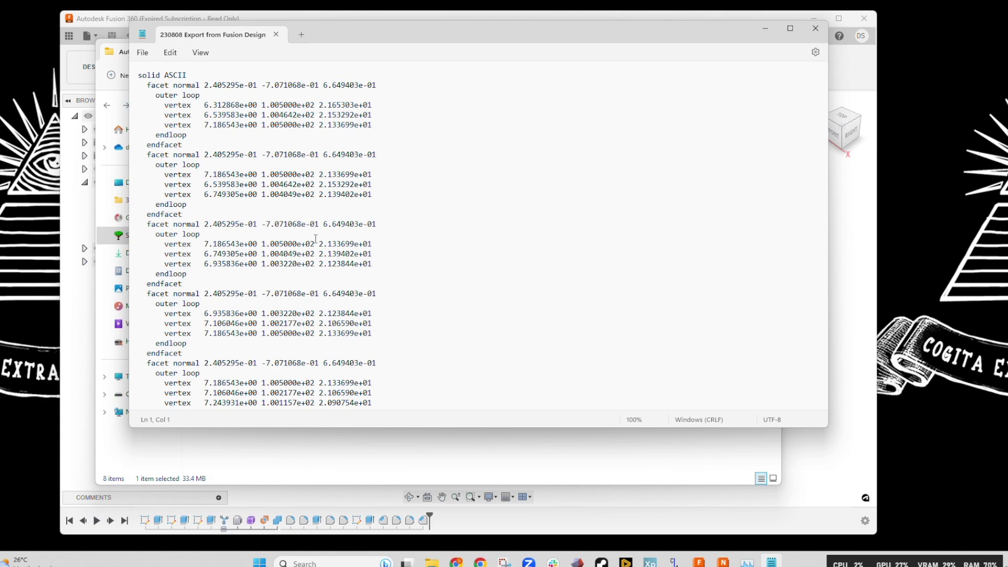
# Scroll through the ASCII STL's facet normals and vertices, then close Notepad
pyautogui.scroll(-15, 309, 318)
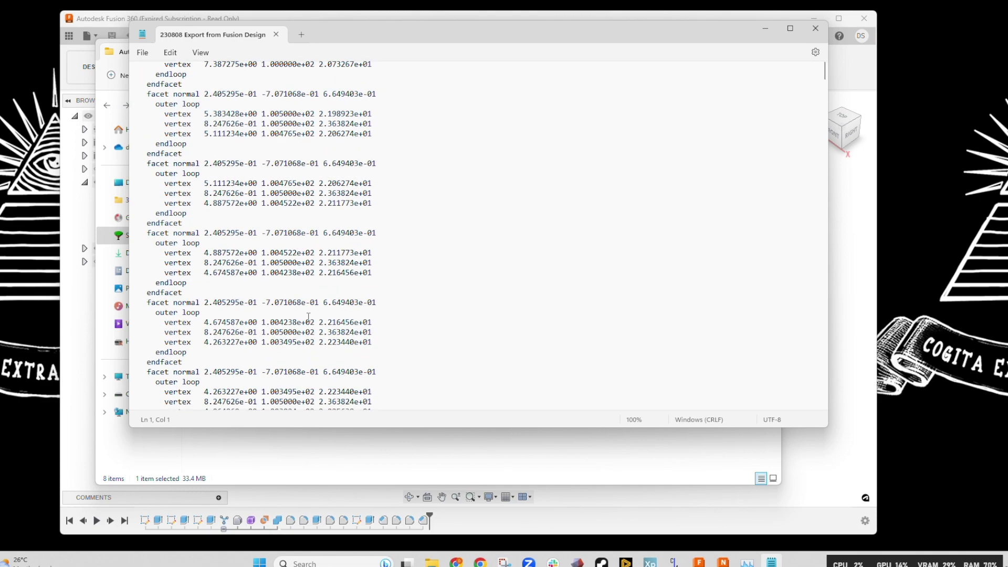
pyautogui.scroll(-3, 309, 318)
pyautogui.scroll(18, 308, 317)
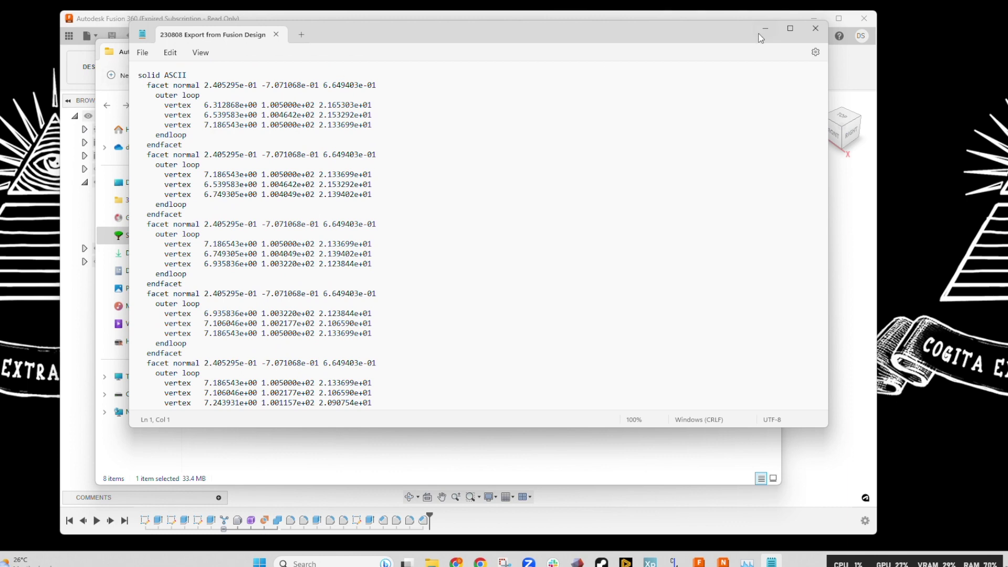
pyautogui.click(815, 28)
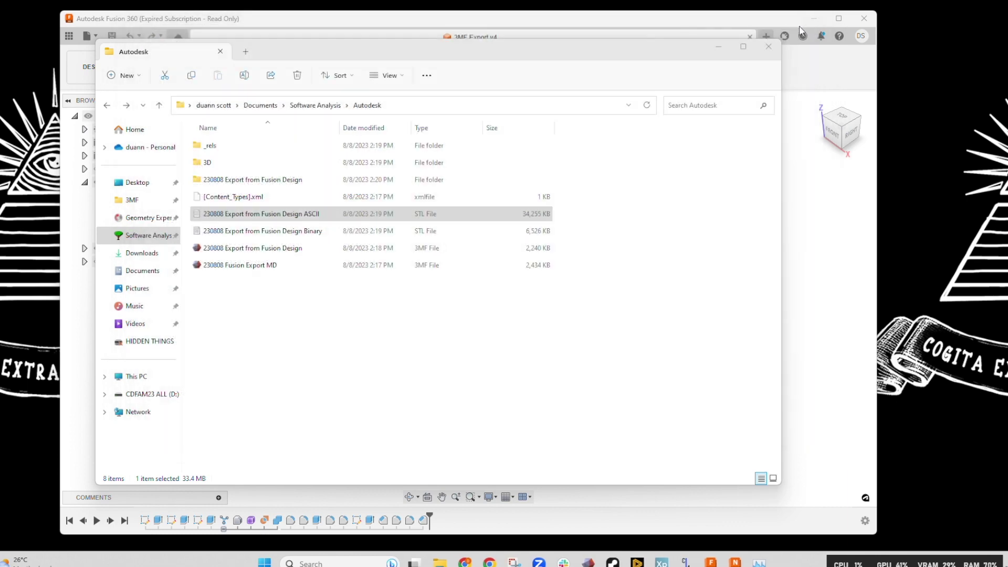
# Check the bracket in Fusion 360, then sort the export folder by size, largest first
pyautogui.click(332, 26)
pyautogui.keyDown('shift'); pyautogui.moveTo(324, 389); pyautogui.dragTo(333, 355, button='middle'); pyautogui.keyUp('shift')
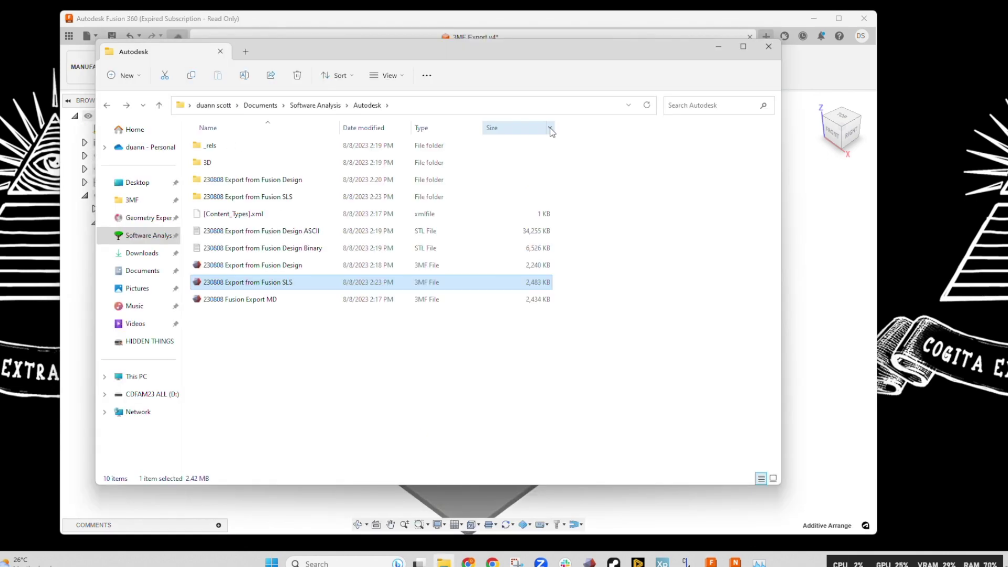
pyautogui.click(553, 132)
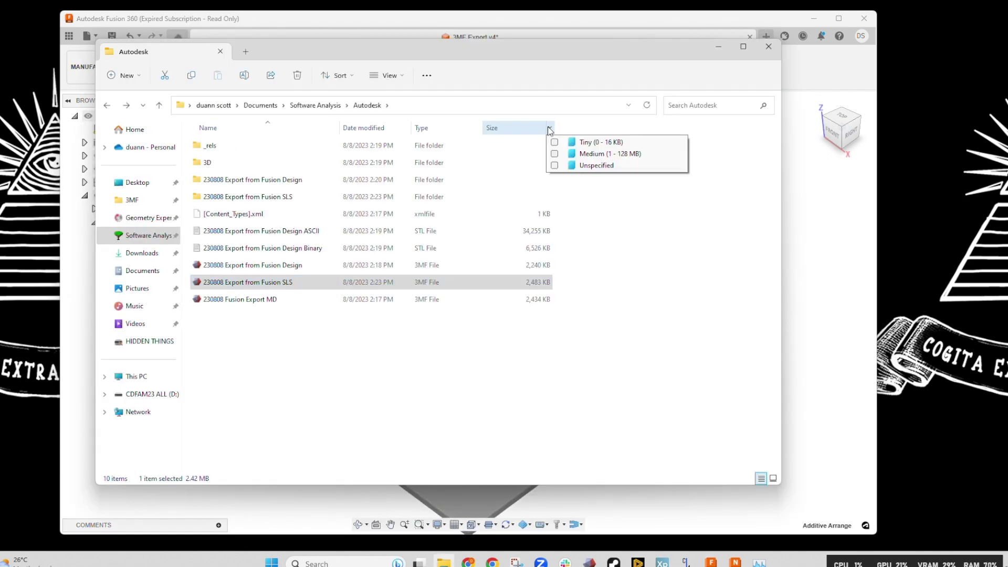
pyautogui.click(533, 130)
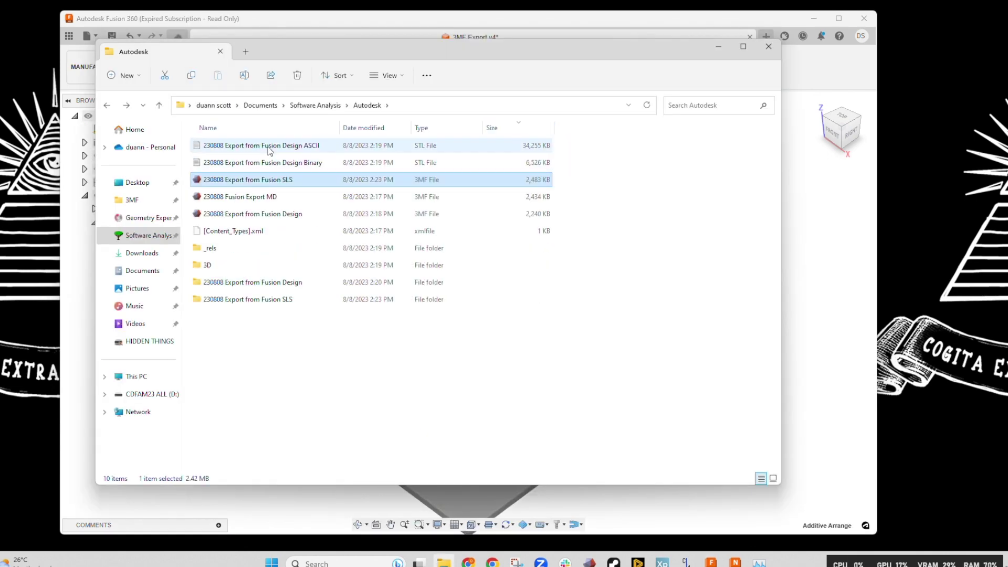
# Compare the sizes of the Binary and ASCII STLs and the SLS, MD and Fusion Design 3MFs
pyautogui.click(268, 163)
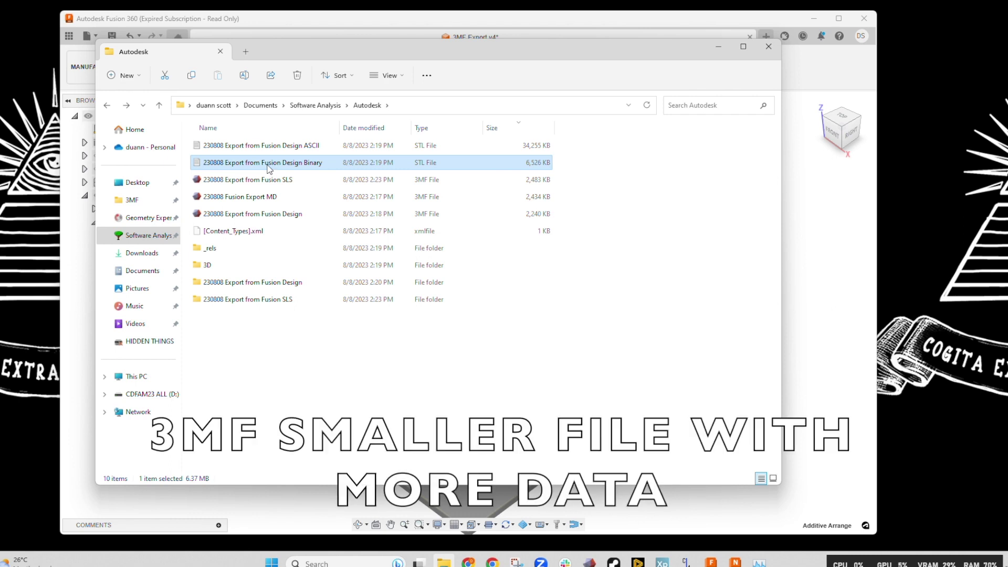
pyautogui.click(276, 147)
pyautogui.click(282, 162)
pyautogui.click(277, 179)
pyautogui.click(271, 197)
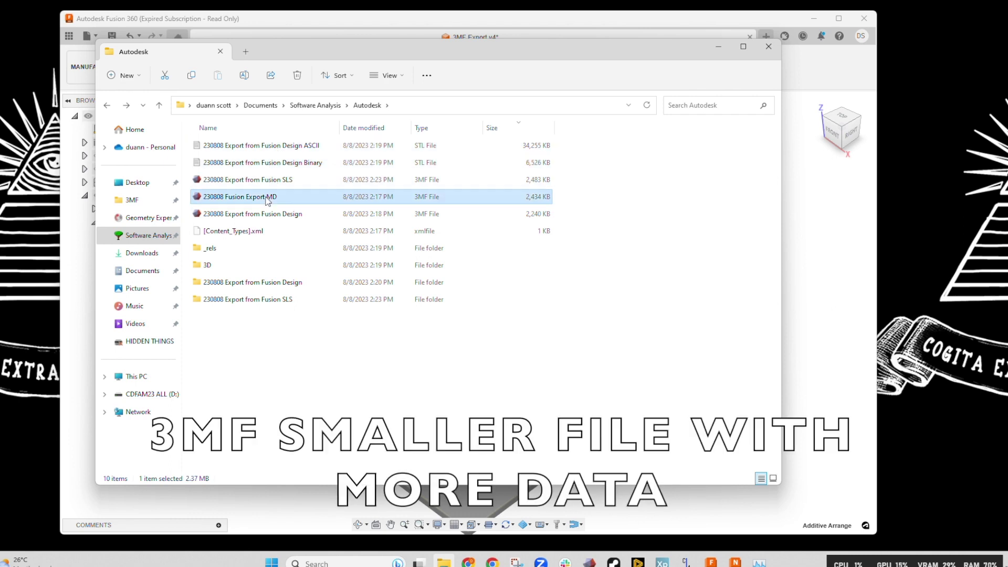
pyautogui.click(264, 215)
pyautogui.click(675, 358)
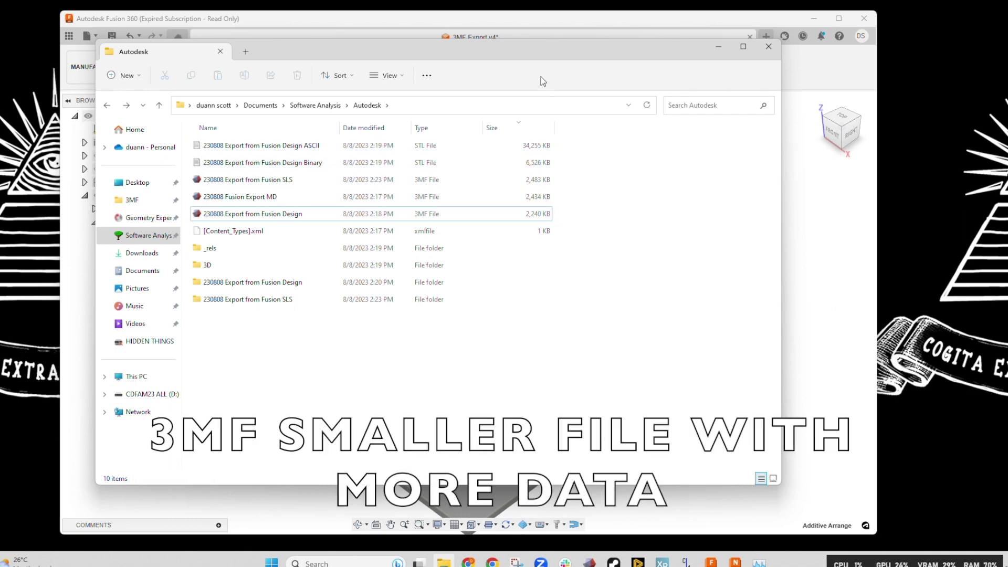